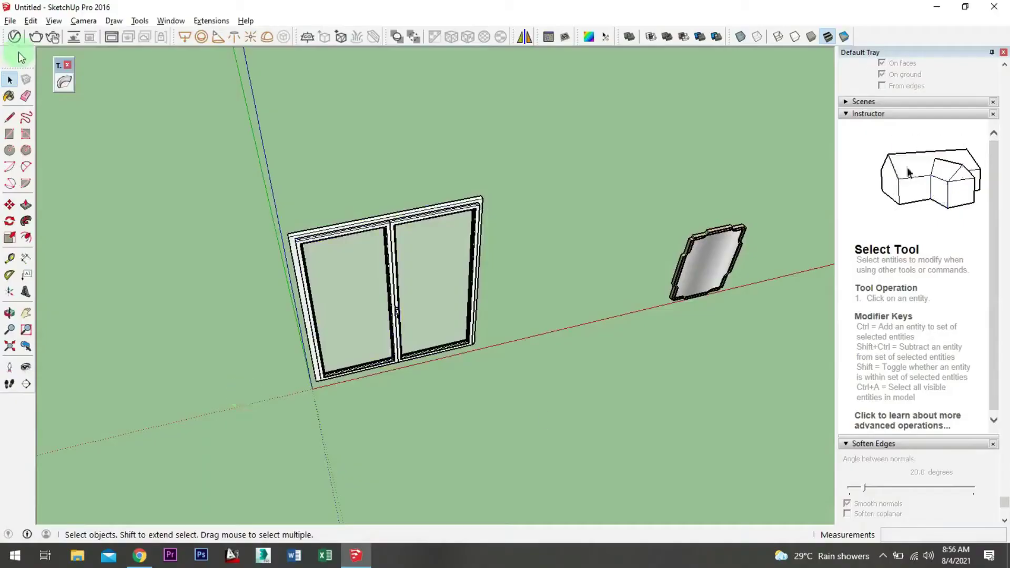
# Commit the pending TrueBend curve on the sliding glass window from its context menu
pyautogui.rightClick(376, 232)
pyautogui.click(407, 235)
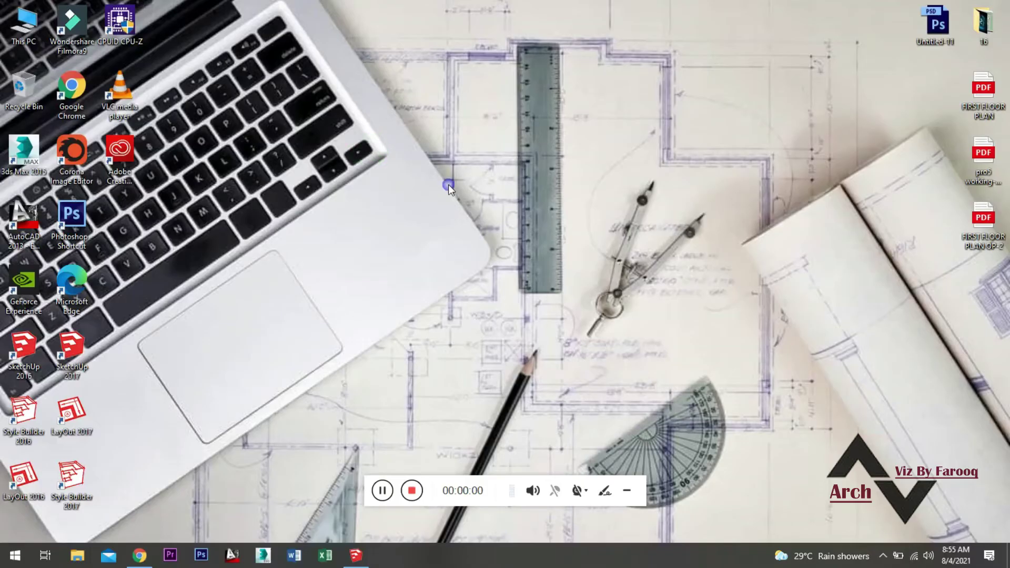
# Refresh the Windows desktop five times from its right-click menu
pyautogui.rightClick(448, 185)
pyautogui.click(479, 221)
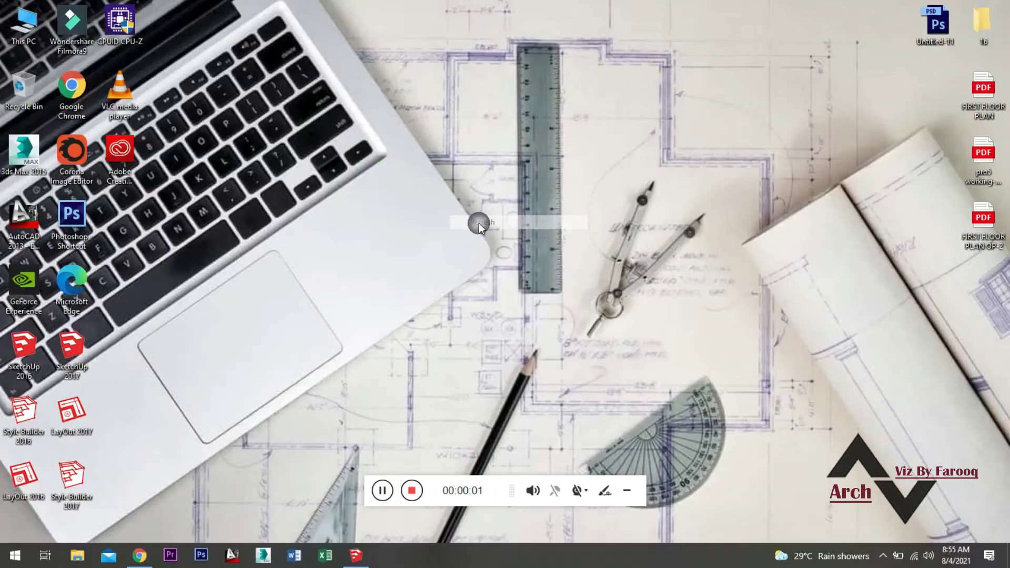
pyautogui.rightClick(528, 145)
pyautogui.click(543, 184)
pyautogui.rightClick(558, 216)
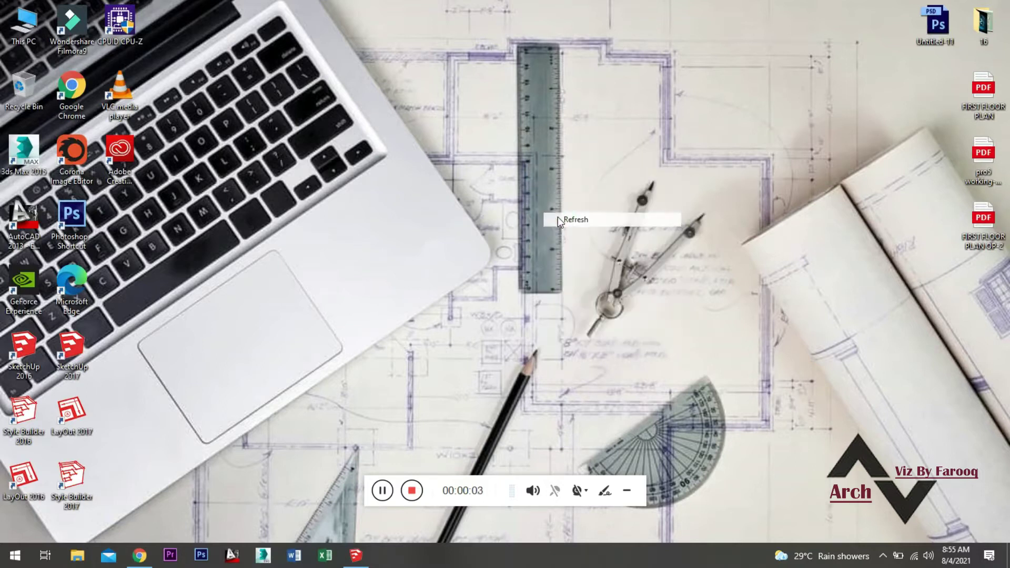
pyautogui.click(569, 254)
pyautogui.rightClick(470, 180)
pyautogui.click(483, 214)
pyautogui.rightClick(484, 213)
pyautogui.click(503, 252)
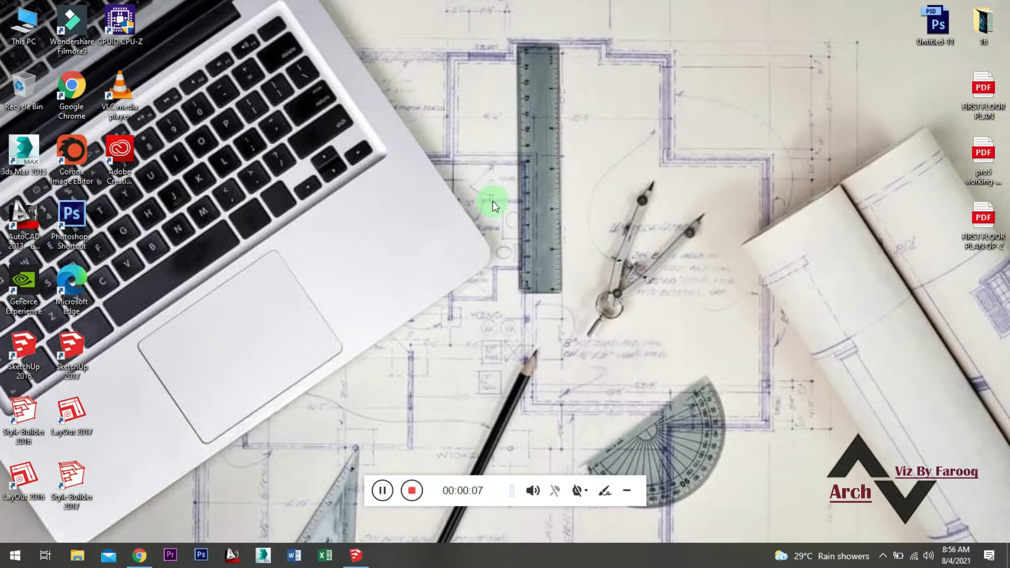
# Bring the SketchUp model back up, then select and deselect the sliding window
pyautogui.click(352, 558)
pyautogui.click(502, 267)
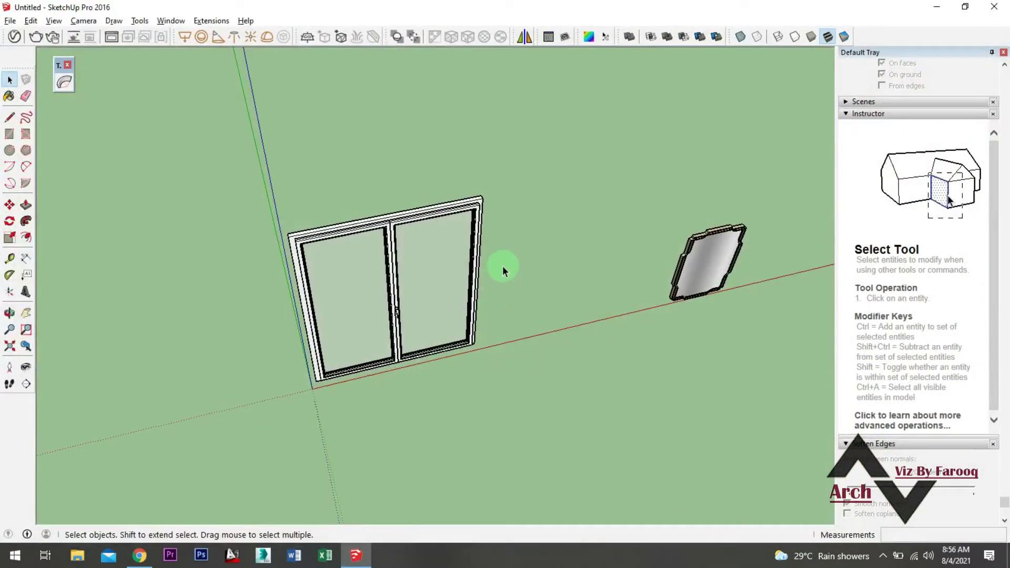
pyautogui.moveTo(516, 391); pyautogui.dragTo(544, 416)
pyautogui.click(534, 212)
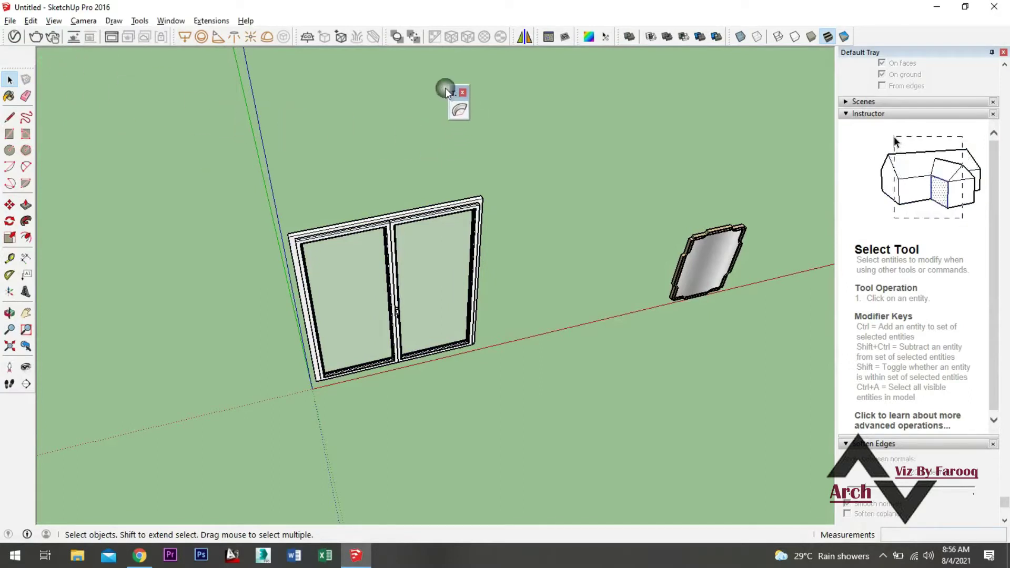
# Orbit to face the window and mirror, select the window, and start TrueBend on it
pyautogui.moveTo(488, 122); pyautogui.dragTo(501, 136)
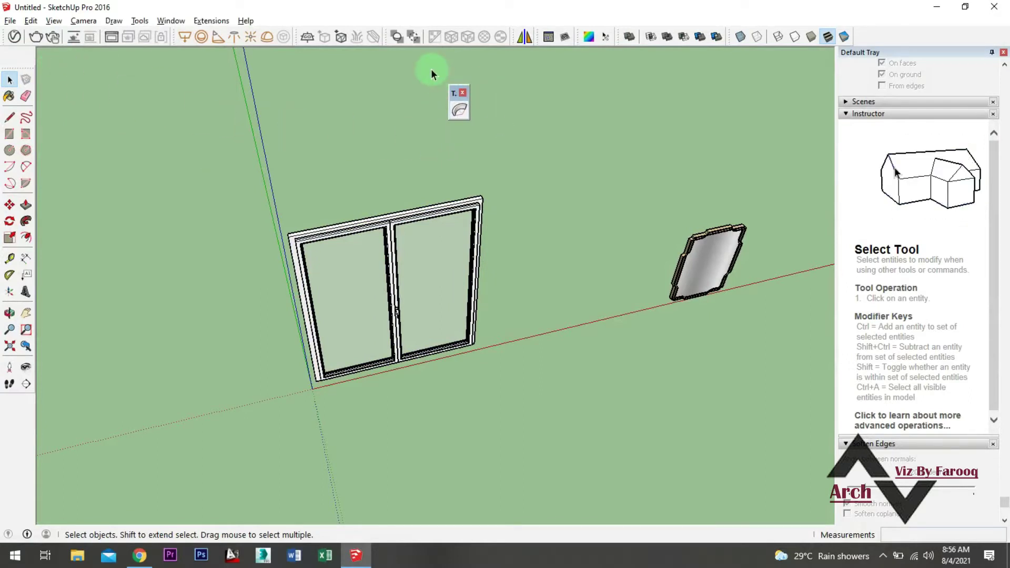
pyautogui.moveTo(431, 68); pyautogui.dragTo(513, 142)
pyautogui.moveTo(421, 70); pyautogui.dragTo(499, 142)
pyautogui.moveTo(437, 258)
pyautogui.mouseDown(button='middle')
pyautogui.moveTo(423, 203)
pyautogui.moveTo(390, 205)
pyautogui.moveTo(416, 216)
pyautogui.mouseUp(button='middle')
pyautogui.moveTo(403, 270)
pyautogui.mouseDown(button='middle')
pyautogui.moveTo(386, 349)
pyautogui.moveTo(390, 267)
pyautogui.moveTo(377, 295)
pyautogui.moveTo(373, 287)
pyautogui.mouseUp(button='middle')
pyautogui.click(339, 232)
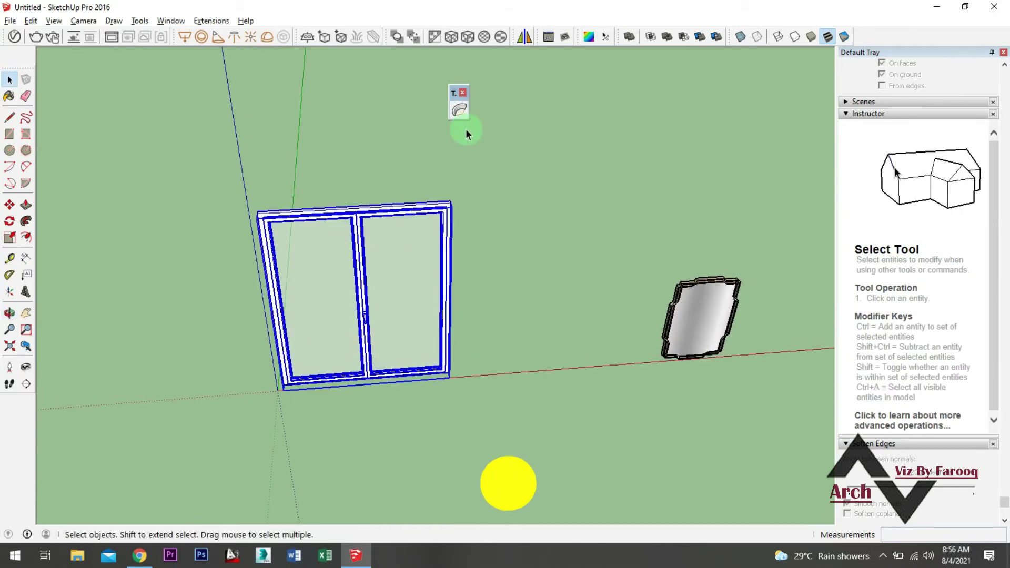
pyautogui.click(461, 112)
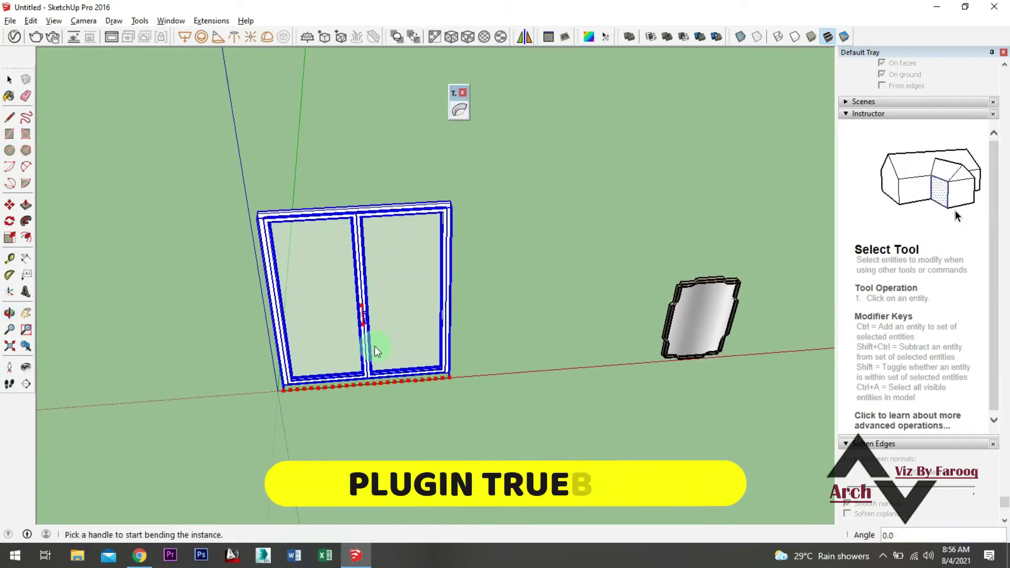
# Bend the sliding window about 99° along its bottom edge and commit the bend
pyautogui.moveTo(327, 367)
pyautogui.mouseDown(button='middle')
pyautogui.moveTo(440, 356)
pyautogui.moveTo(255, 383)
pyautogui.moveTo(367, 286)
pyautogui.moveTo(387, 328)
pyautogui.moveTo(397, 299)
pyautogui.mouseUp(button='middle')
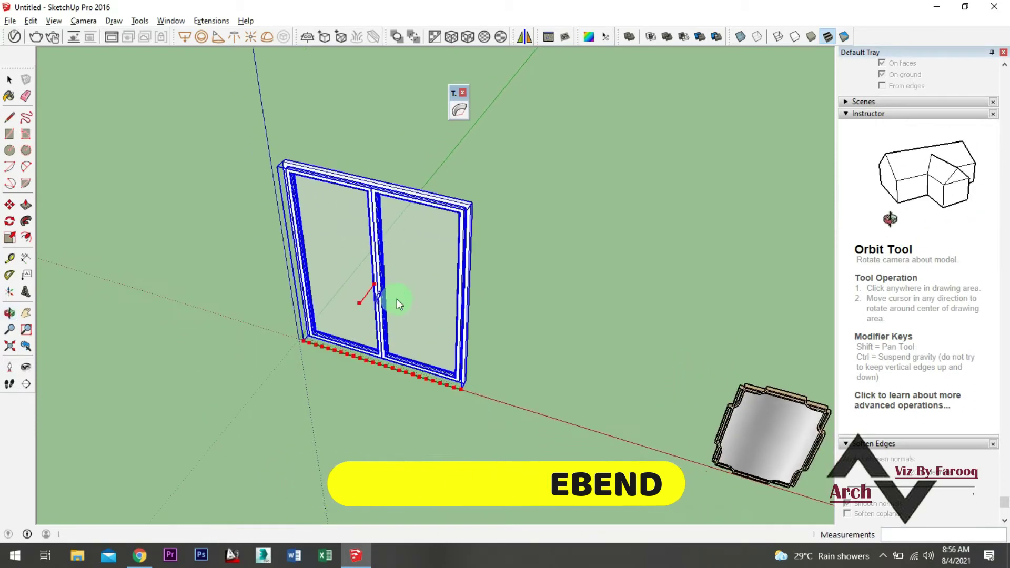
pyautogui.moveTo(370, 300)
pyautogui.mouseDown()
pyautogui.moveTo(356, 313)
pyautogui.moveTo(356, 301)
pyautogui.mouseUp()
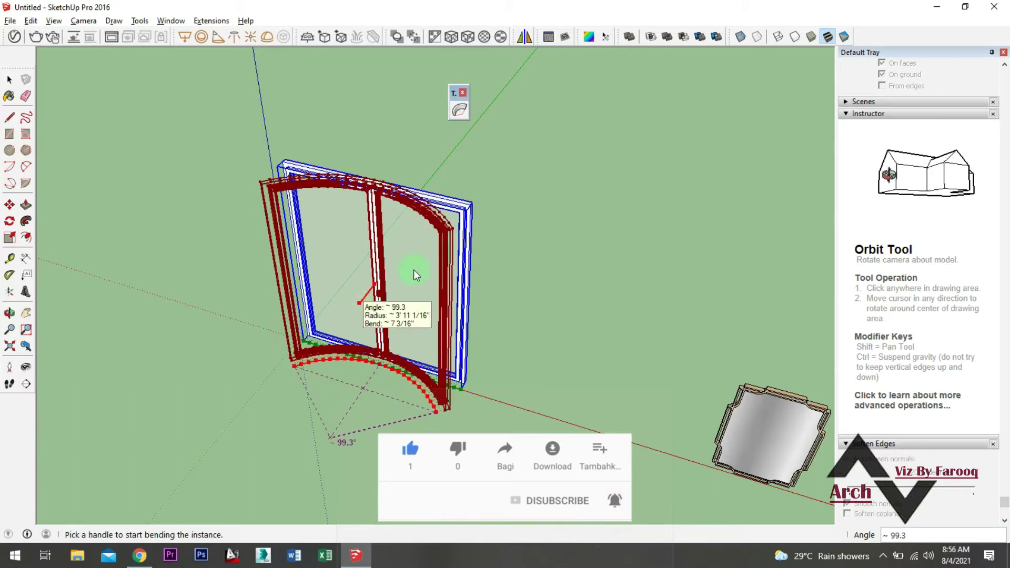
pyautogui.rightClick(374, 228)
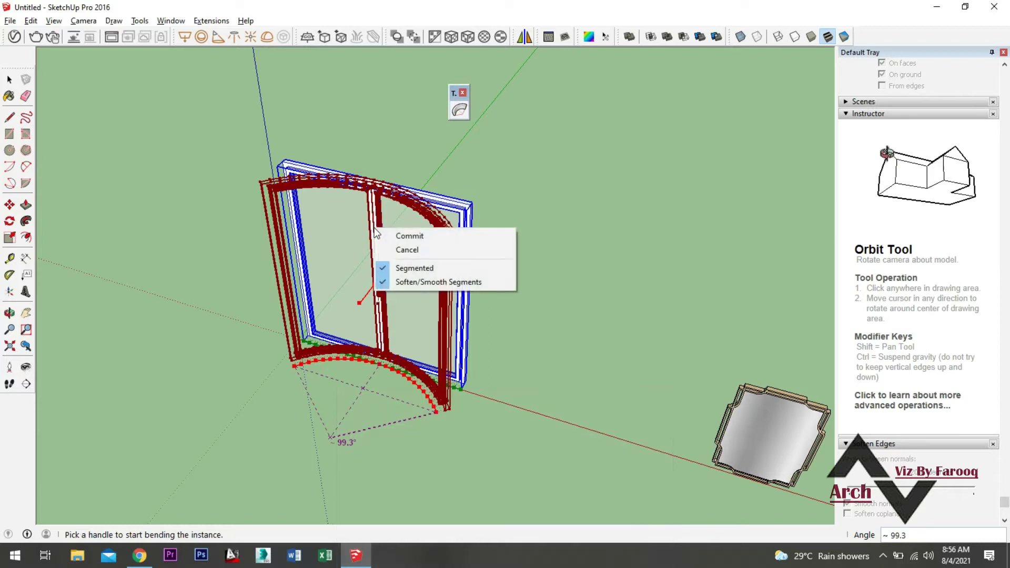
pyautogui.click(407, 236)
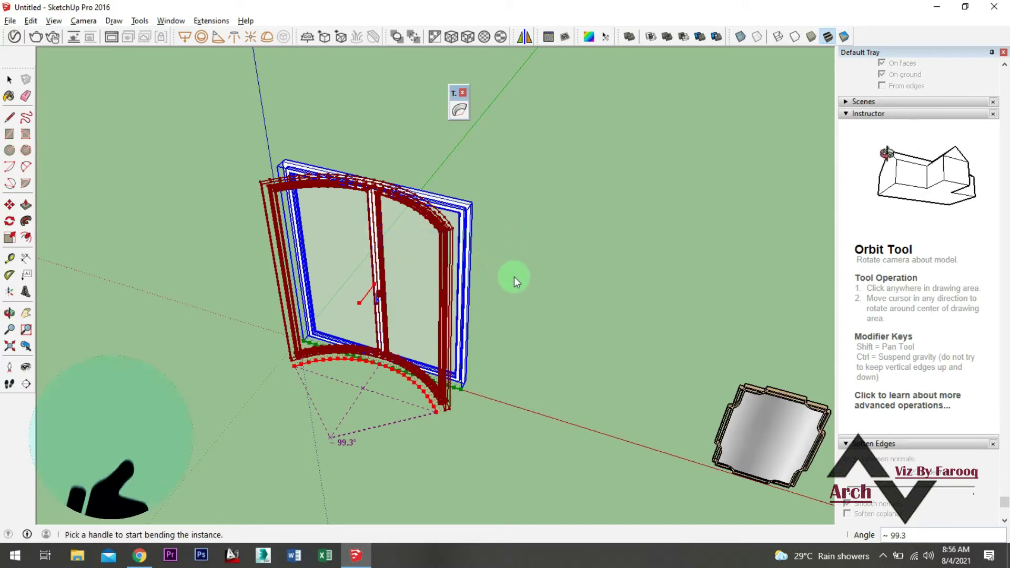
pyautogui.press('space')
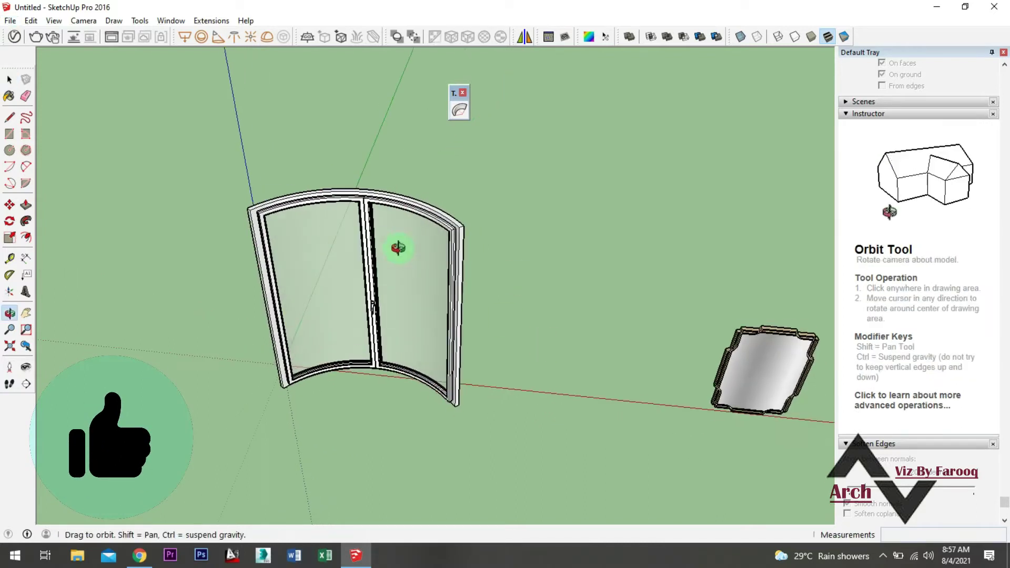
pyautogui.moveTo(351, 234); pyautogui.dragTo(367, 180, button='middle')
pyautogui.scroll(2, 444, 279)
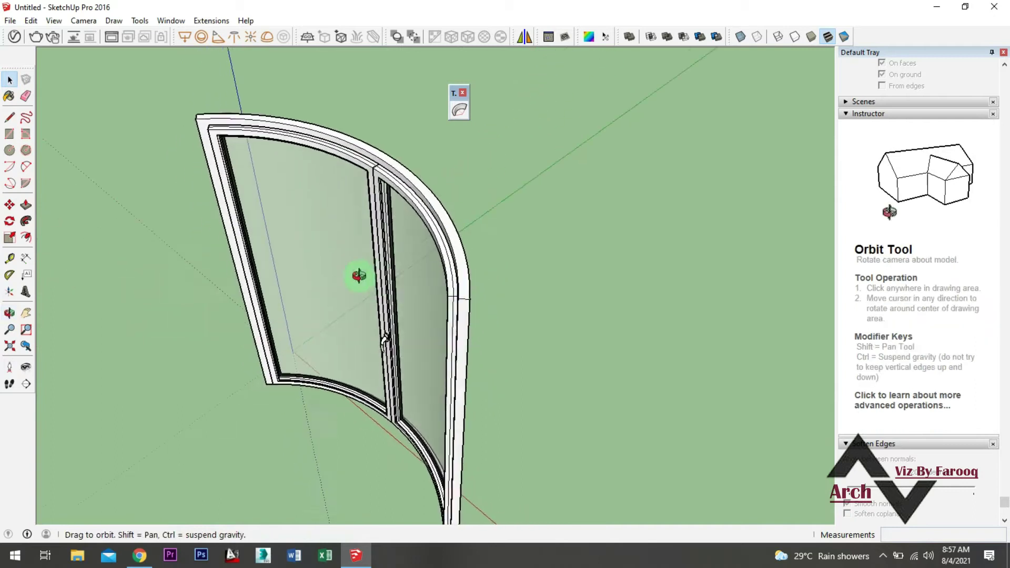
pyautogui.moveTo(444, 279)
pyautogui.mouseDown(button='middle')
pyautogui.moveTo(431, 241)
pyautogui.moveTo(229, 239)
pyautogui.moveTo(446, 284)
pyautogui.moveTo(422, 289)
pyautogui.moveTo(273, 264)
pyautogui.moveTo(202, 212)
pyautogui.moveTo(326, 171)
pyautogui.moveTo(442, 205)
pyautogui.moveTo(405, 345)
pyautogui.moveTo(422, 456)
pyautogui.mouseUp(button='middle')
pyautogui.scroll(2, 422, 455)
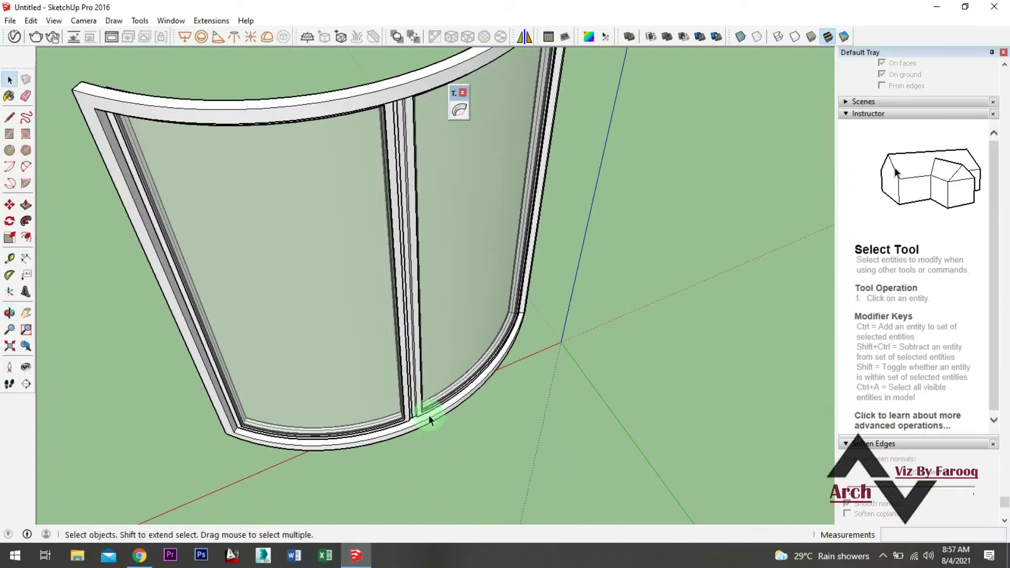
pyautogui.scroll(-3, 428, 369)
pyautogui.moveTo(429, 339); pyautogui.dragTo(513, 270, button='middle')
pyautogui.scroll(3, 386, 325)
pyautogui.moveTo(386, 322)
pyautogui.mouseDown(button='middle')
pyautogui.moveTo(457, 261)
pyautogui.moveTo(640, 259)
pyautogui.moveTo(424, 324)
pyautogui.moveTo(462, 287)
pyautogui.moveTo(476, 331)
pyautogui.moveTo(543, 365)
pyautogui.mouseUp(button='middle')
pyautogui.scroll(2, 711, 352)
pyautogui.moveTo(710, 351)
pyautogui.mouseDown(button='middle')
pyautogui.moveTo(481, 304)
pyautogui.moveTo(146, 322)
pyautogui.moveTo(321, 309)
pyautogui.moveTo(412, 322)
pyautogui.moveTo(298, 318)
pyautogui.moveTo(547, 349)
pyautogui.moveTo(437, 351)
pyautogui.moveTo(480, 334)
pyautogui.moveTo(485, 342)
pyautogui.moveTo(412, 361)
pyautogui.moveTo(395, 336)
pyautogui.mouseUp(button='middle')
# Select the mirror frame and drag its TrueBend handle to a bend of about 160°
pyautogui.click(394, 336)
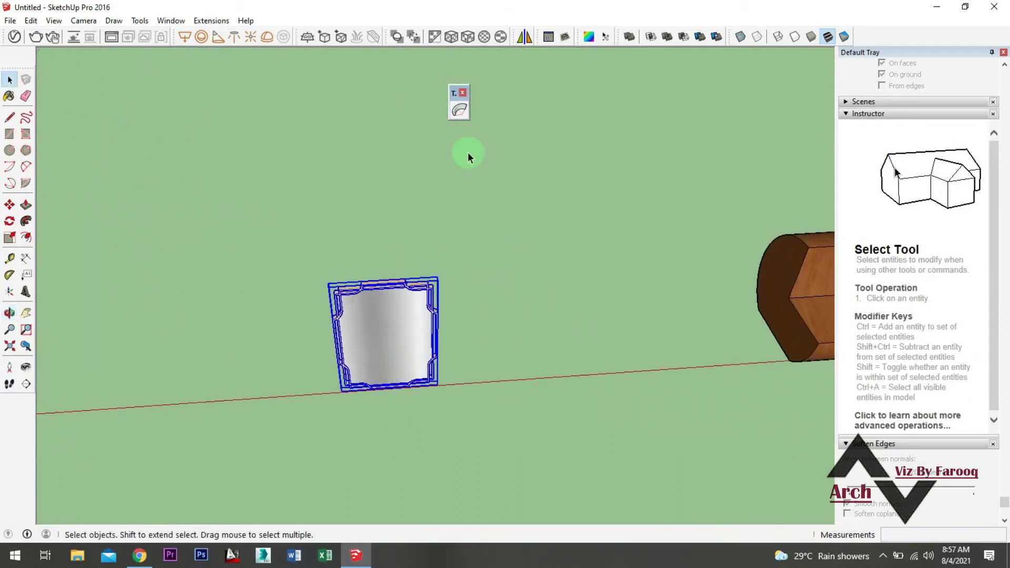
pyautogui.moveTo(475, 202); pyautogui.dragTo(428, 327, button='middle')
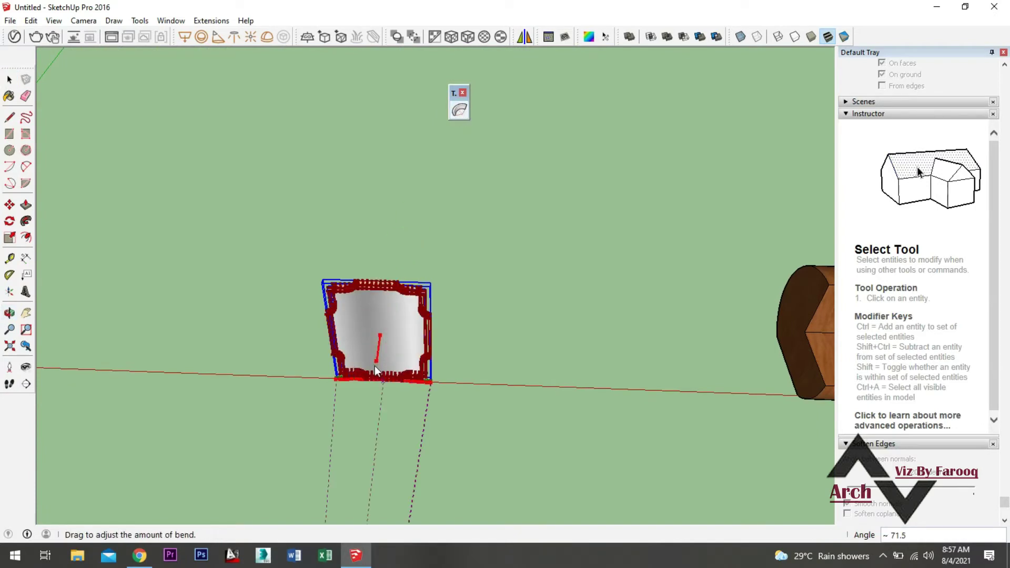
pyautogui.moveTo(376, 374); pyautogui.dragTo(399, 298)
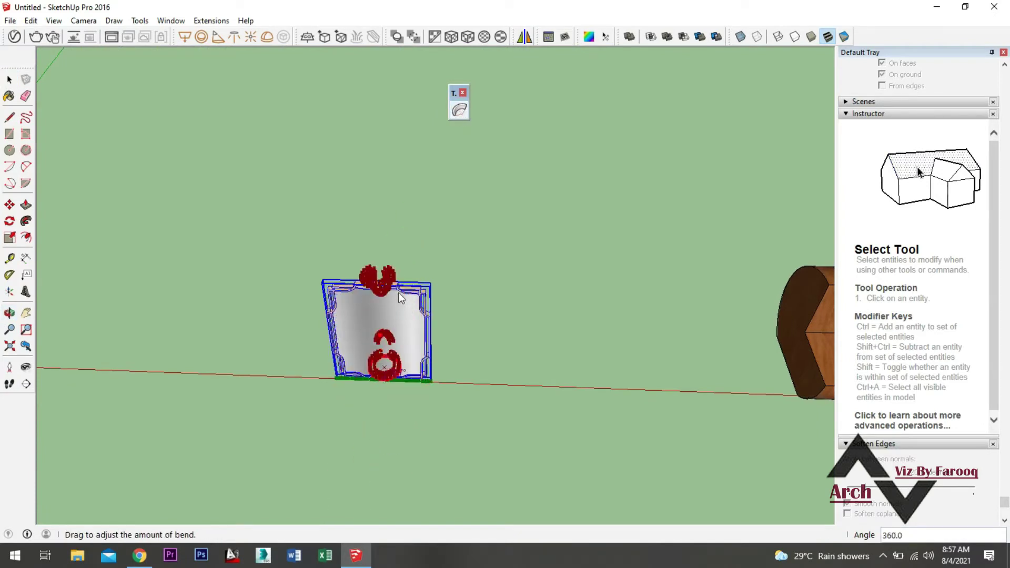
pyautogui.moveTo(378, 332)
pyautogui.mouseDown()
pyautogui.moveTo(362, 393)
pyautogui.moveTo(376, 366)
pyautogui.mouseUp()
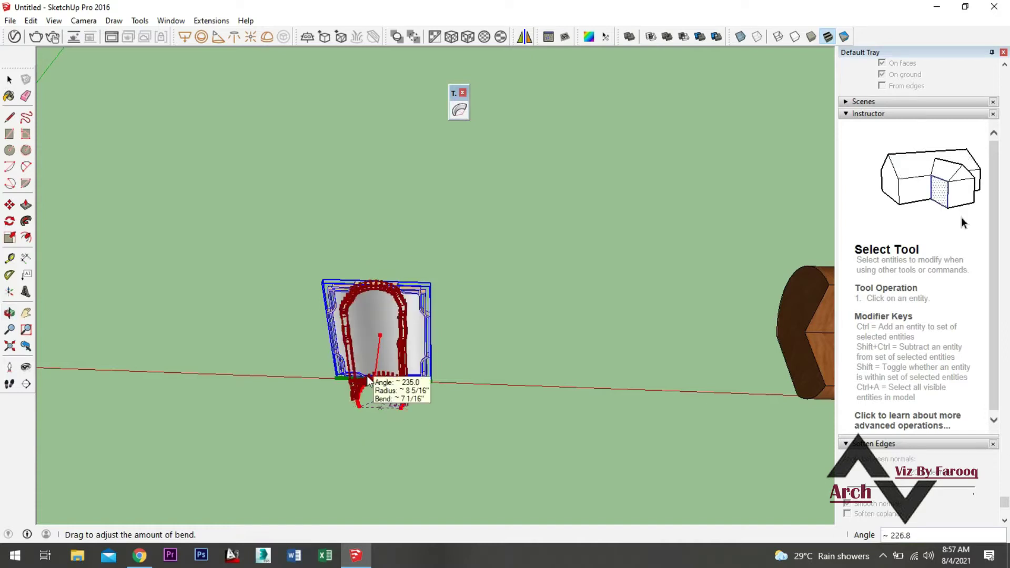
pyautogui.moveTo(375, 371); pyautogui.dragTo(372, 372)
pyautogui.moveTo(390, 358)
pyautogui.mouseDown(button='middle')
pyautogui.moveTo(176, 322)
pyautogui.moveTo(131, 327)
pyautogui.moveTo(305, 336)
pyautogui.mouseUp(button='middle')
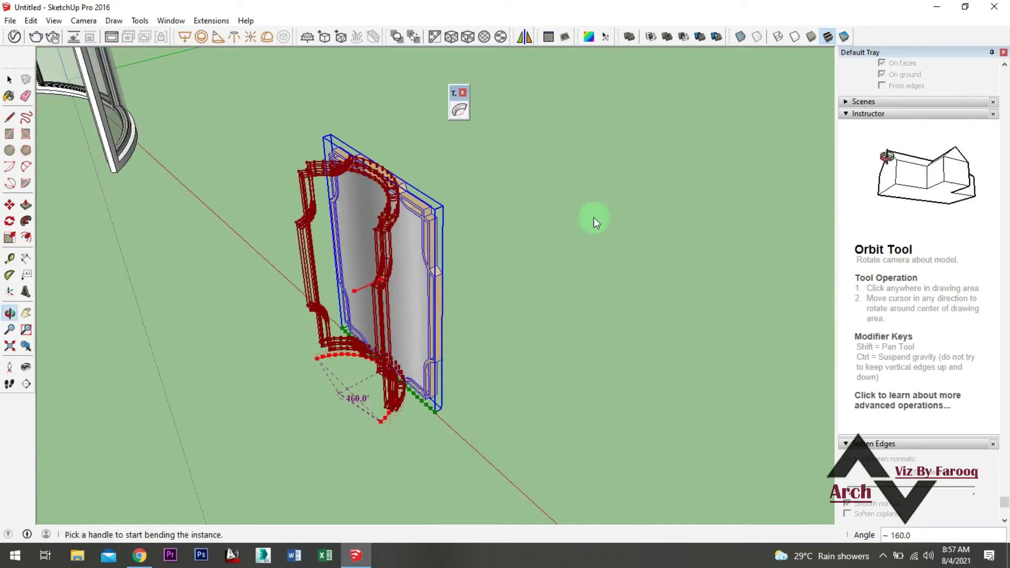
# Commit the mirror's 160° bend, finish the tool, and reselect the bent frame
pyautogui.rightClick(390, 205)
pyautogui.click(429, 215)
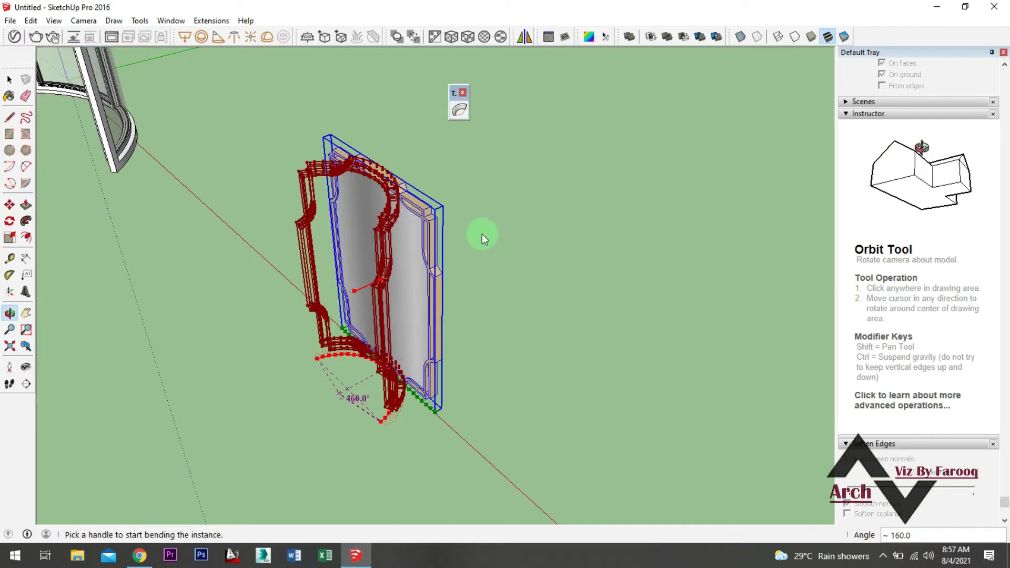
pyautogui.press('space')
pyautogui.click(487, 276)
pyautogui.moveTo(487, 277)
pyautogui.mouseDown(button='middle')
pyautogui.moveTo(350, 296)
pyautogui.moveTo(449, 301)
pyautogui.moveTo(501, 375)
pyautogui.moveTo(501, 266)
pyautogui.mouseUp(button='middle')
pyautogui.scroll(2, 501, 266)
pyautogui.click(521, 265)
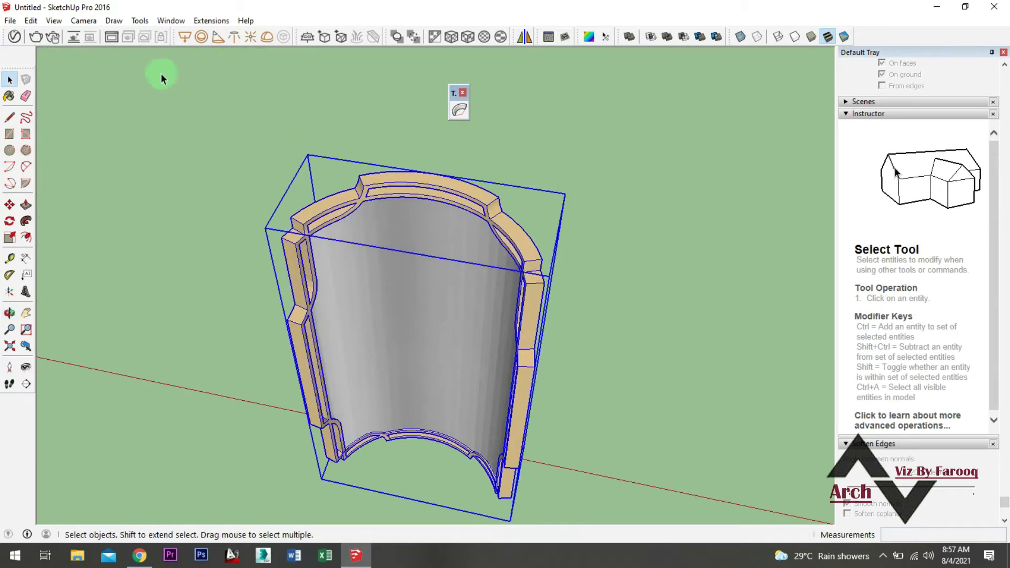
# Show Hidden Geometry and orbit around the bent mirror and window to inspect the facets
pyautogui.click(31, 21)
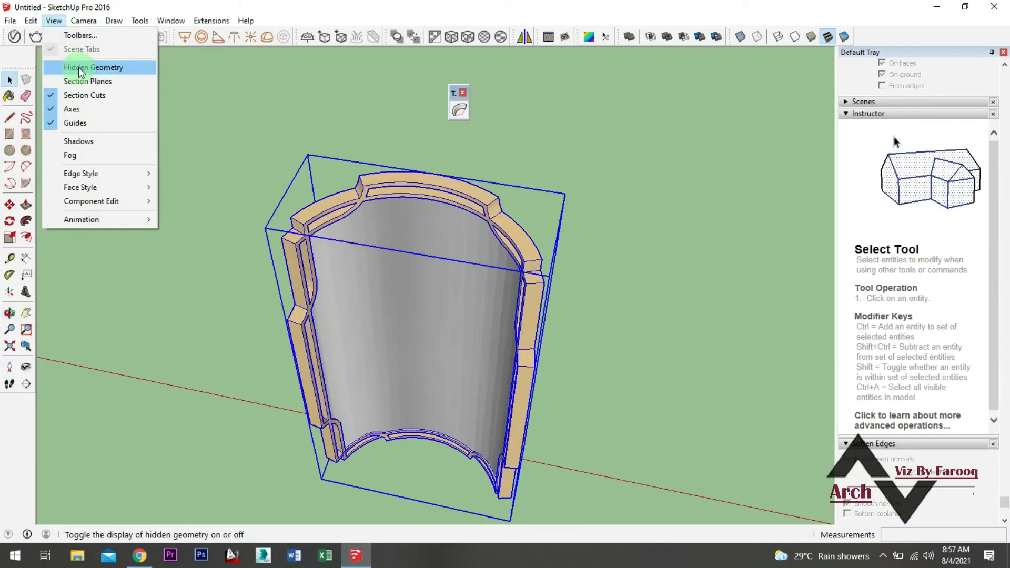
pyautogui.click(78, 67)
pyautogui.moveTo(340, 224)
pyautogui.mouseDown(button='middle')
pyautogui.moveTo(284, 349)
pyautogui.moveTo(492, 273)
pyautogui.moveTo(119, 192)
pyautogui.moveTo(428, 293)
pyautogui.moveTo(755, 213)
pyautogui.moveTo(405, 333)
pyautogui.moveTo(548, 304)
pyautogui.mouseUp(button='middle')
pyautogui.scroll(3, 544, 158)
pyautogui.moveTo(543, 157); pyautogui.dragTo(578, 210, button='middle')
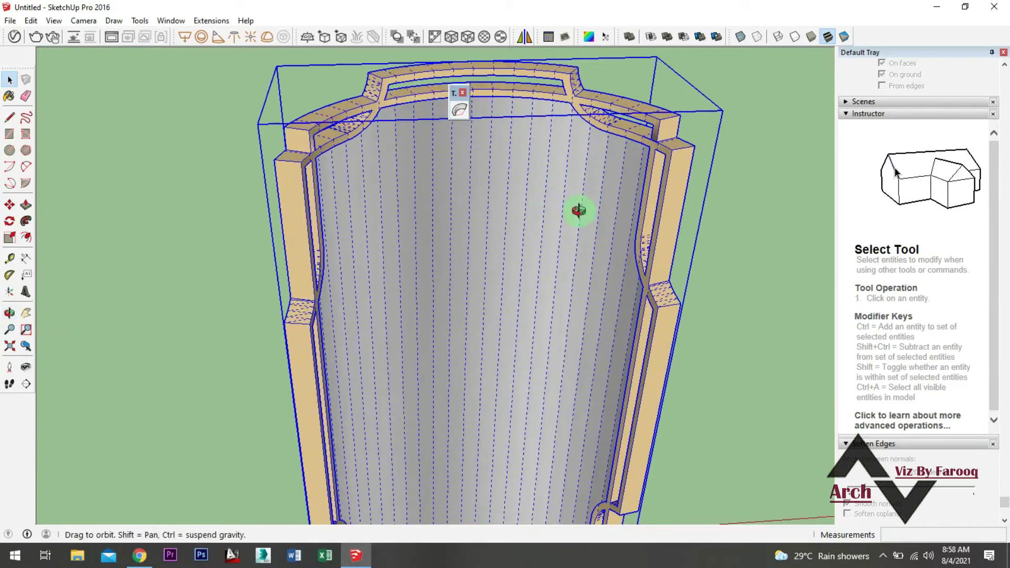
pyautogui.scroll(-3, 426, 261)
pyautogui.scroll(-2, 356, 267)
pyautogui.moveTo(357, 268); pyautogui.dragTo(579, 275, button='middle')
pyautogui.scroll(5, 441, 289)
pyautogui.moveTo(441, 289)
pyautogui.mouseDown(button='middle')
pyautogui.moveTo(553, 356)
pyautogui.moveTo(382, 241)
pyautogui.mouseUp(button='middle')
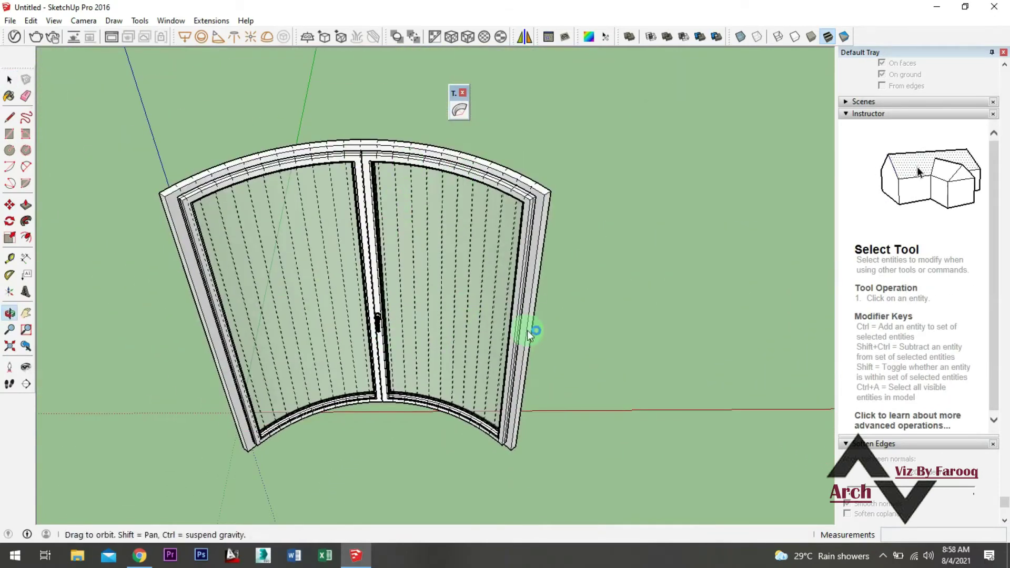
pyautogui.moveTo(527, 331); pyautogui.dragTo(480, 360, button='middle')
pyautogui.scroll(-3, 481, 360)
pyautogui.scroll(2, 481, 318)
pyautogui.scroll(2, 275, 237)
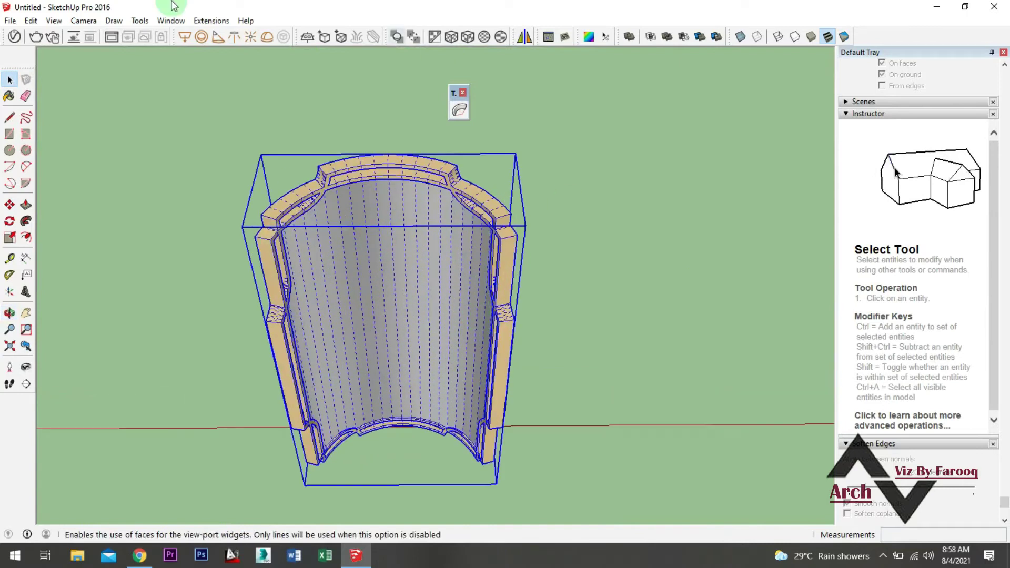
# Turn Hidden Geometry back off in the View menu and orbit over to the wooden bench
pyautogui.click(55, 21)
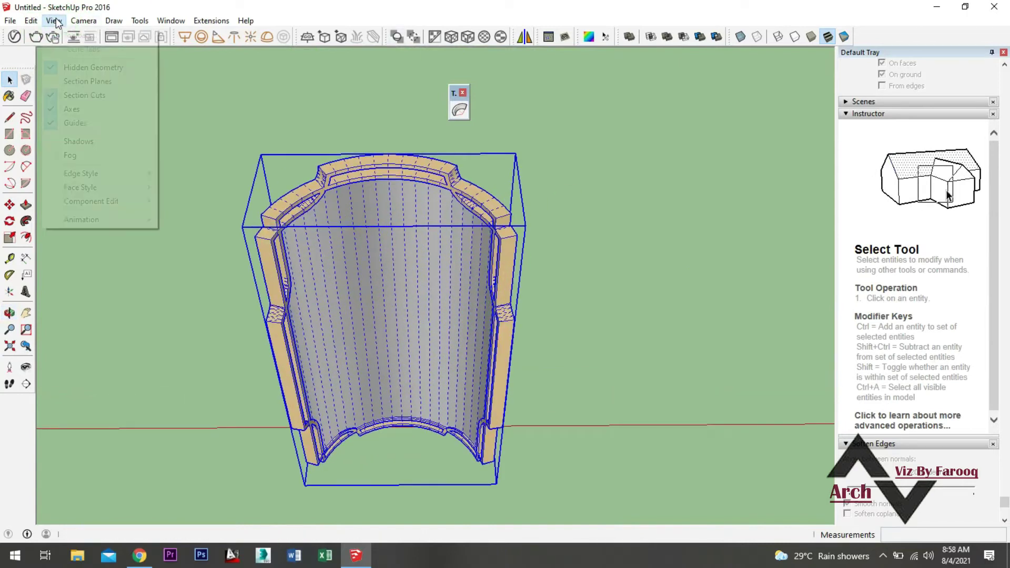
pyautogui.click(65, 68)
pyautogui.click(591, 338)
pyautogui.moveTo(592, 338); pyautogui.dragTo(445, 300, button='middle')
pyautogui.scroll(-2, 541, 361)
pyautogui.moveTo(541, 361)
pyautogui.mouseDown(button='middle')
pyautogui.moveTo(351, 368)
pyautogui.moveTo(386, 352)
pyautogui.moveTo(354, 361)
pyautogui.moveTo(361, 374)
pyautogui.moveTo(494, 367)
pyautogui.moveTo(297, 359)
pyautogui.mouseUp(button='middle')
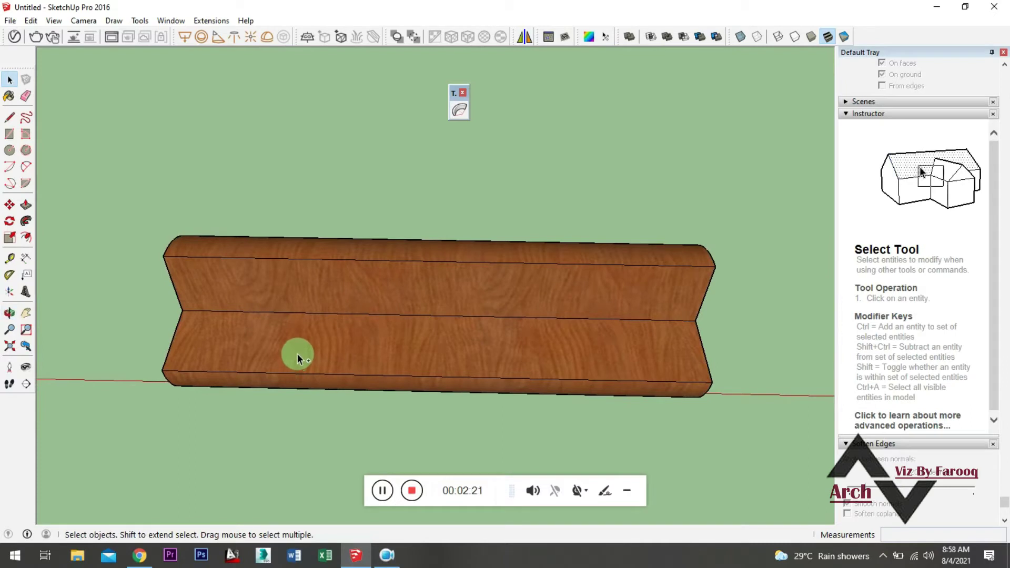
pyautogui.moveTo(377, 252)
pyautogui.mouseDown(button='middle')
pyautogui.moveTo(419, 286)
pyautogui.moveTo(424, 223)
pyautogui.moveTo(250, 153)
pyautogui.moveTo(354, 153)
pyautogui.moveTo(395, 311)
pyautogui.moveTo(478, 309)
pyautogui.moveTo(455, 304)
pyautogui.mouseUp(button='middle')
pyautogui.click(456, 304)
pyautogui.click(523, 188)
pyautogui.click(412, 293)
pyautogui.click(460, 111)
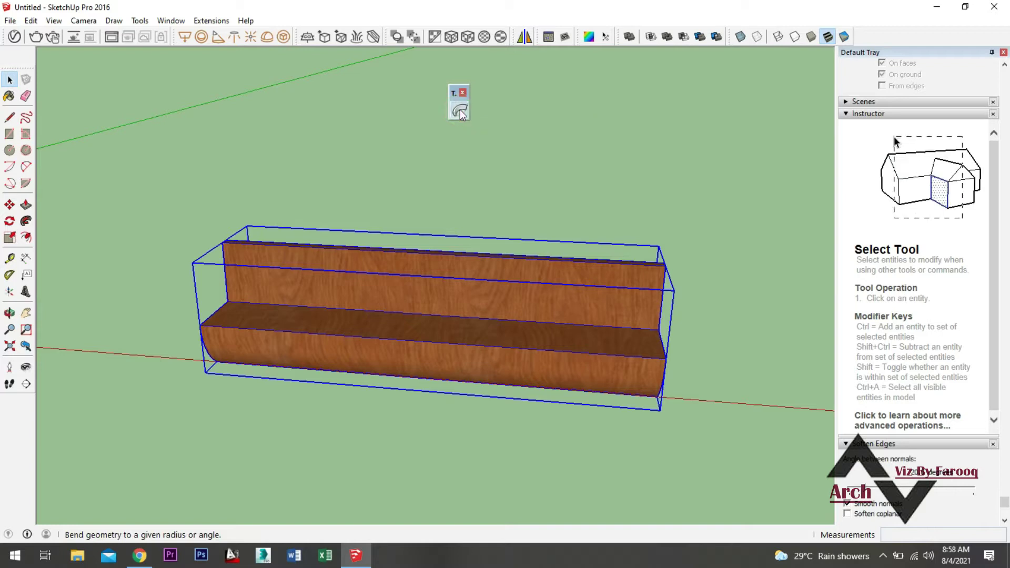
pyautogui.click(433, 297)
pyautogui.moveTo(418, 346); pyautogui.dragTo(413, 362)
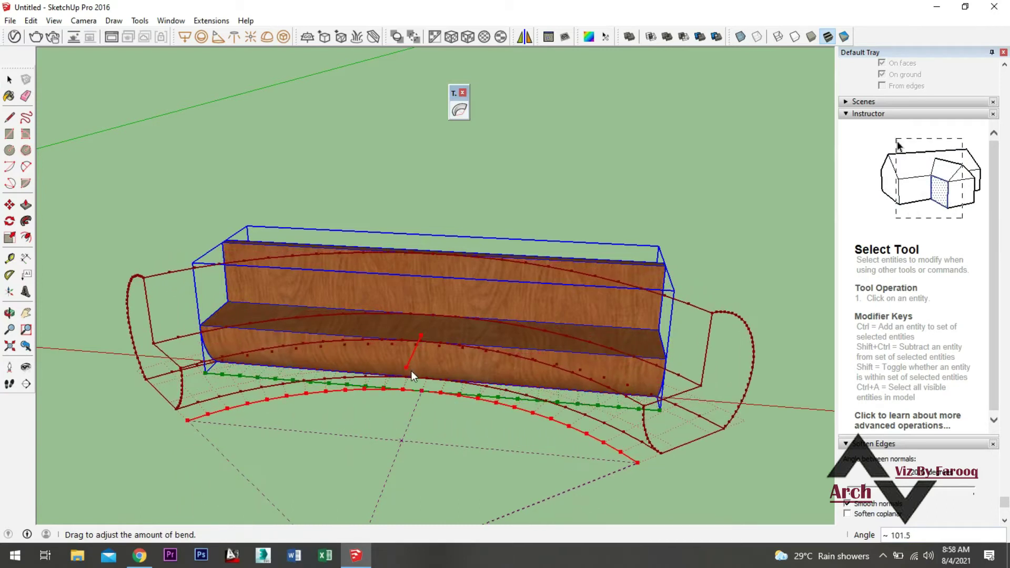
pyautogui.moveTo(413, 362); pyautogui.dragTo(411, 371)
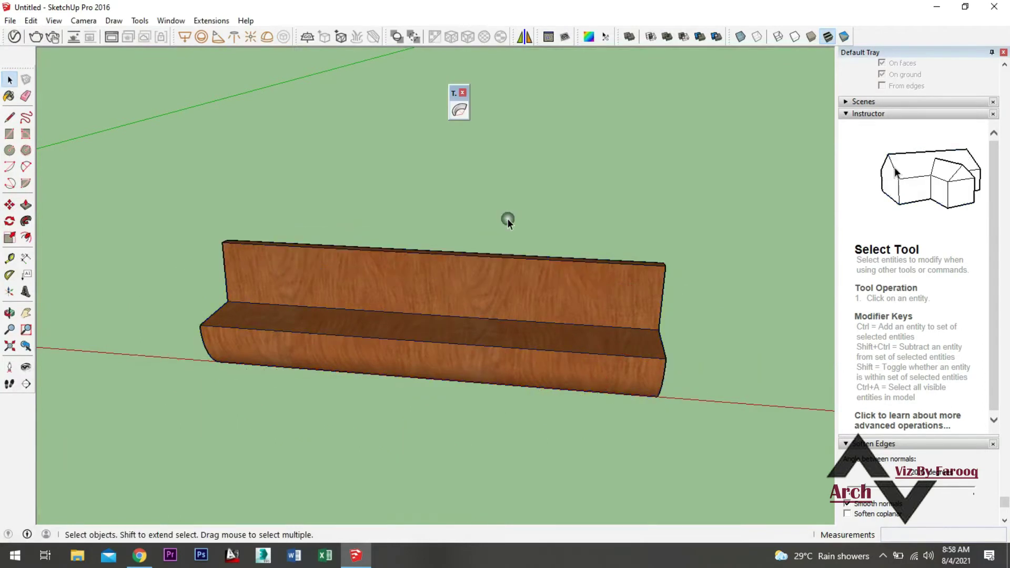
pyautogui.scroll(-3, 451, 311)
pyautogui.moveTo(451, 311); pyautogui.dragTo(375, 375, button='middle')
pyautogui.click(381, 377)
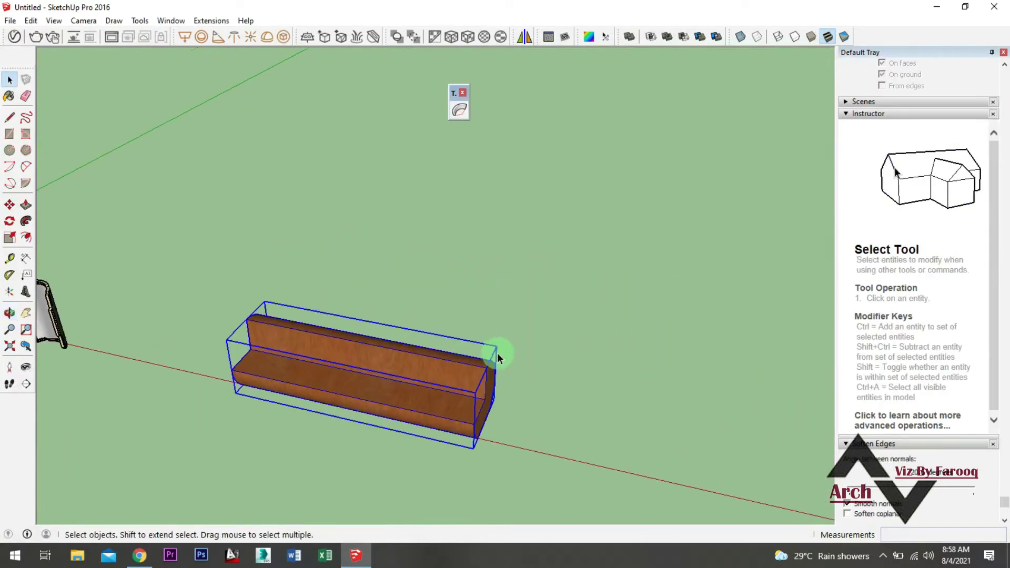
# Copy the wooden bench with Move and Ctrl, placing the copy 16' from the original
pyautogui.press('m')
pyautogui.moveTo(522, 415); pyautogui.dragTo(583, 281)
pyautogui.press('ctrl')
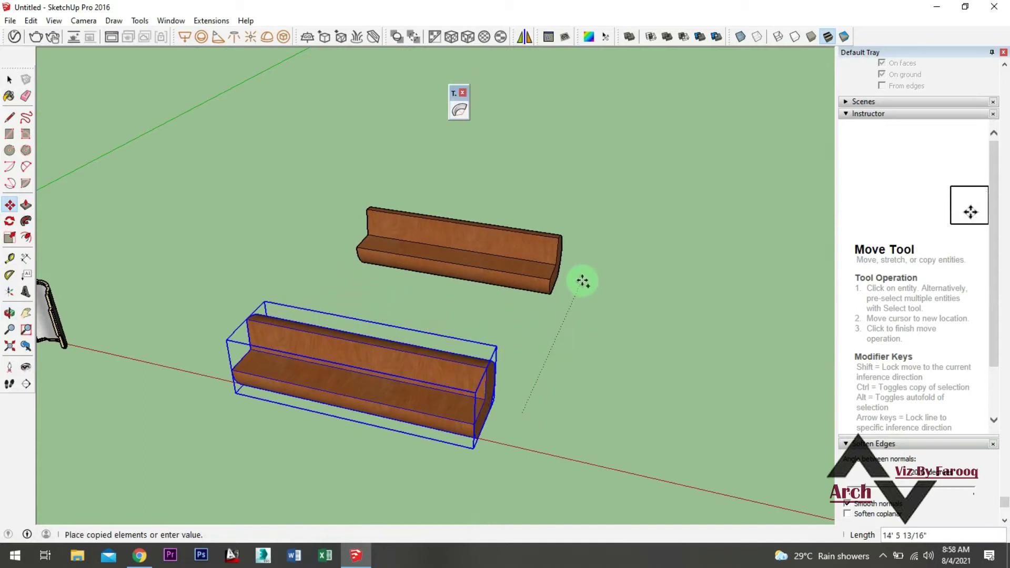
pyautogui.press('Escape')
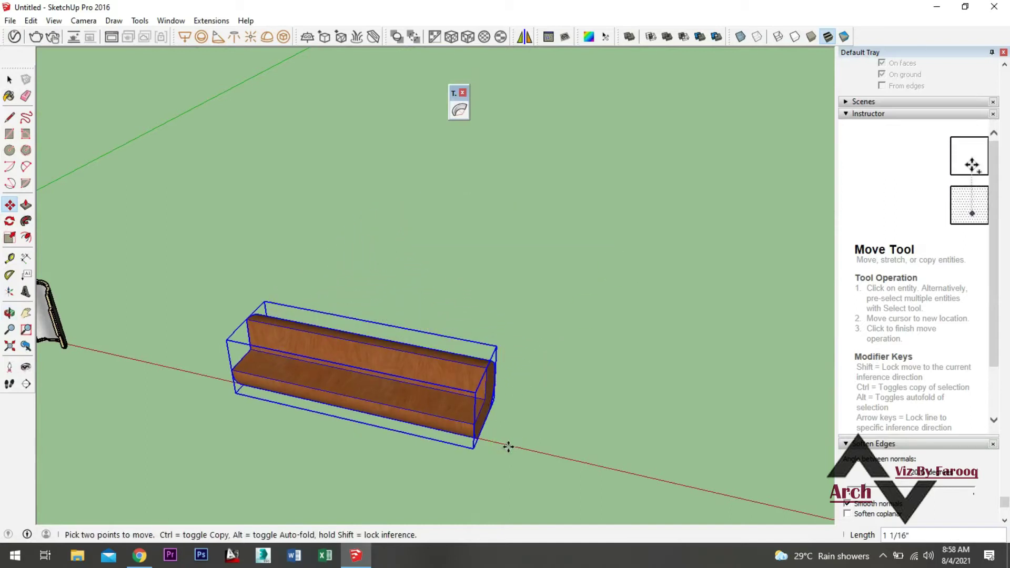
pyautogui.click(508, 446)
pyautogui.moveTo(591, 284); pyautogui.dragTo(436, 323, button='middle')
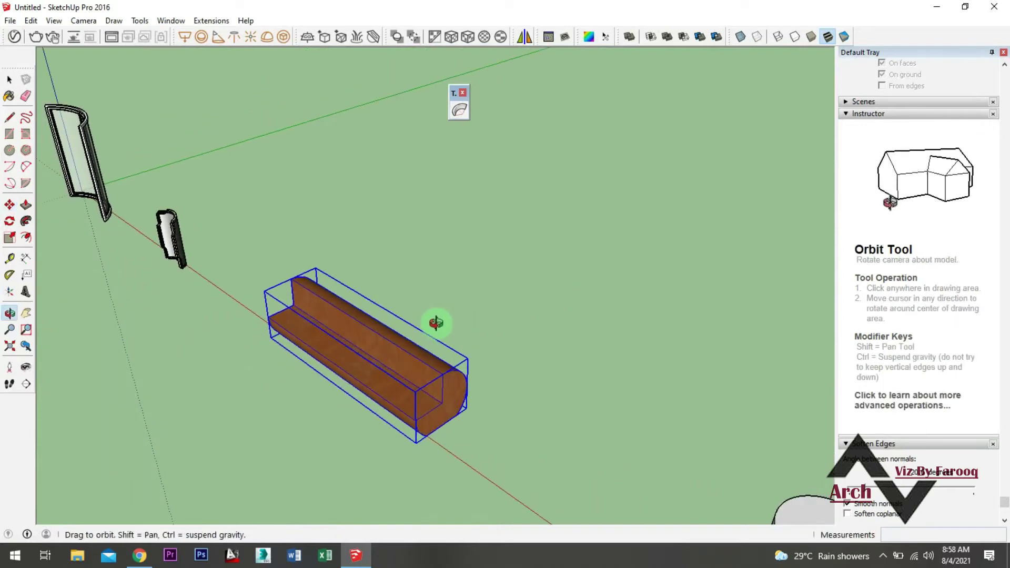
pyautogui.click(426, 434)
pyautogui.write("10'")
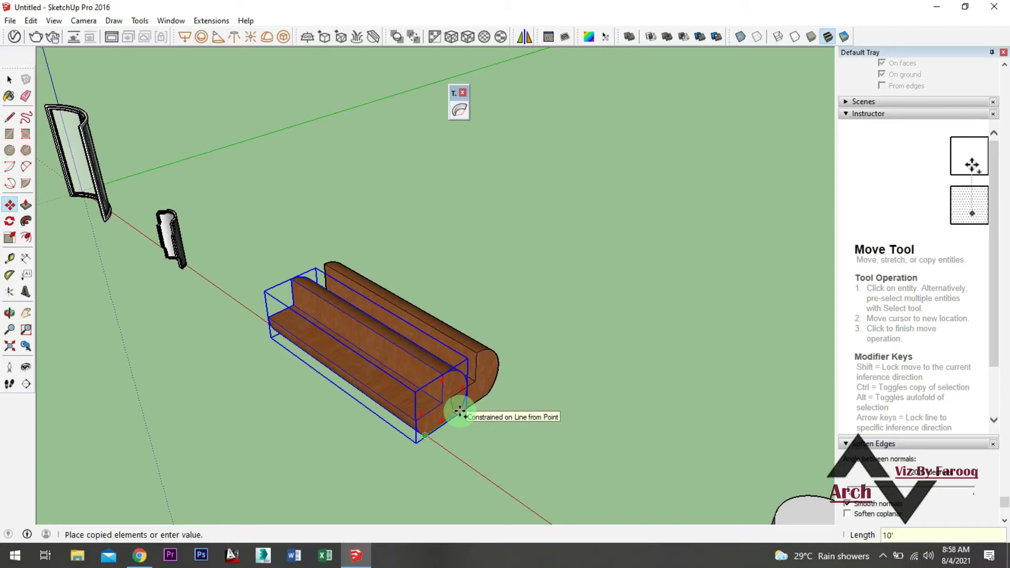
pyautogui.press('Return')
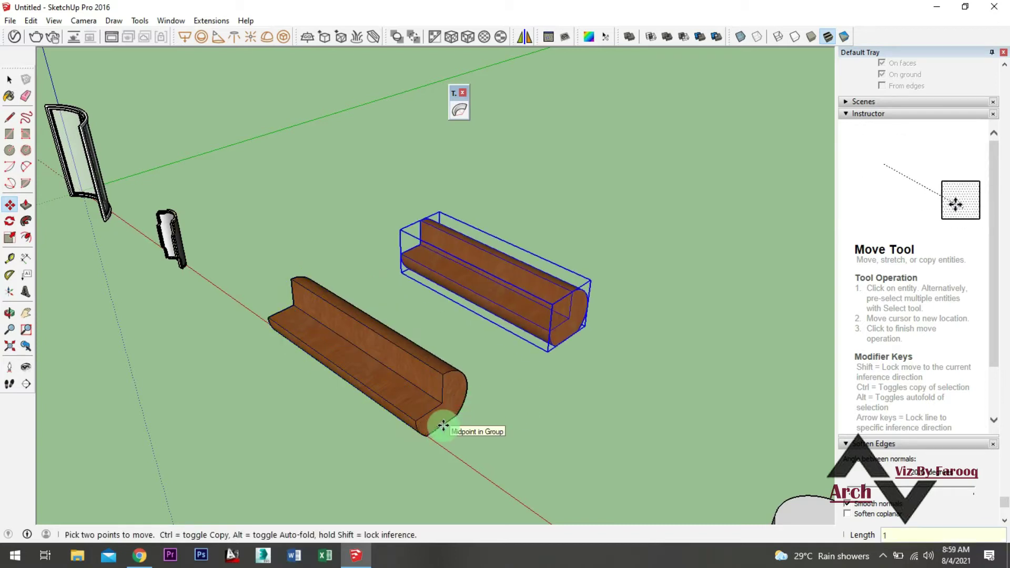
pyautogui.write("16'")
pyautogui.press('Return')
# Select the front bench and start TrueBend on it, cancelling a first trial bend
pyautogui.click(453, 399)
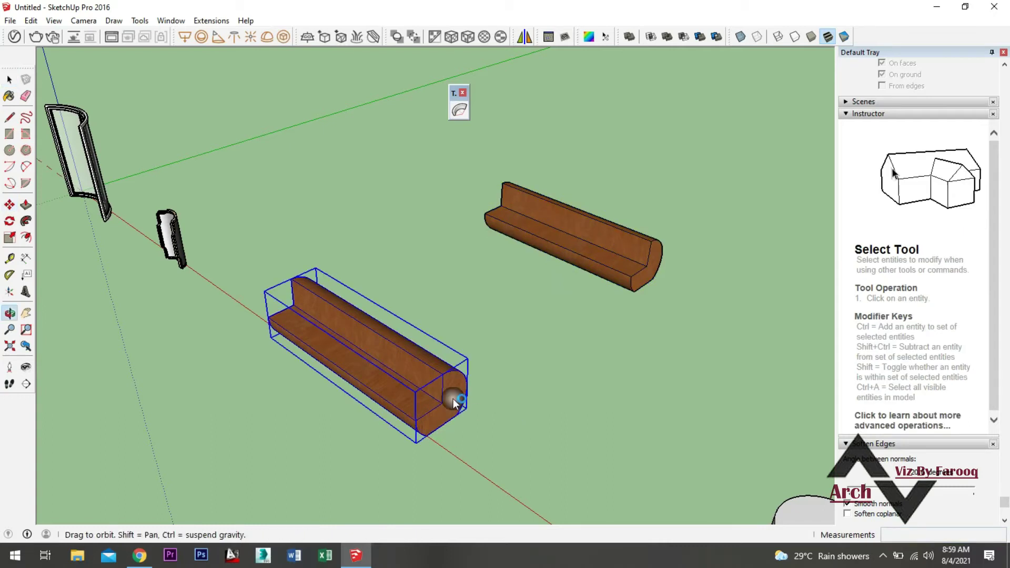
pyautogui.moveTo(453, 399); pyautogui.dragTo(436, 173, button='middle')
pyautogui.moveTo(458, 100)
pyautogui.mouseDown(button='middle')
pyautogui.moveTo(510, 370)
pyautogui.moveTo(466, 109)
pyautogui.mouseUp(button='middle')
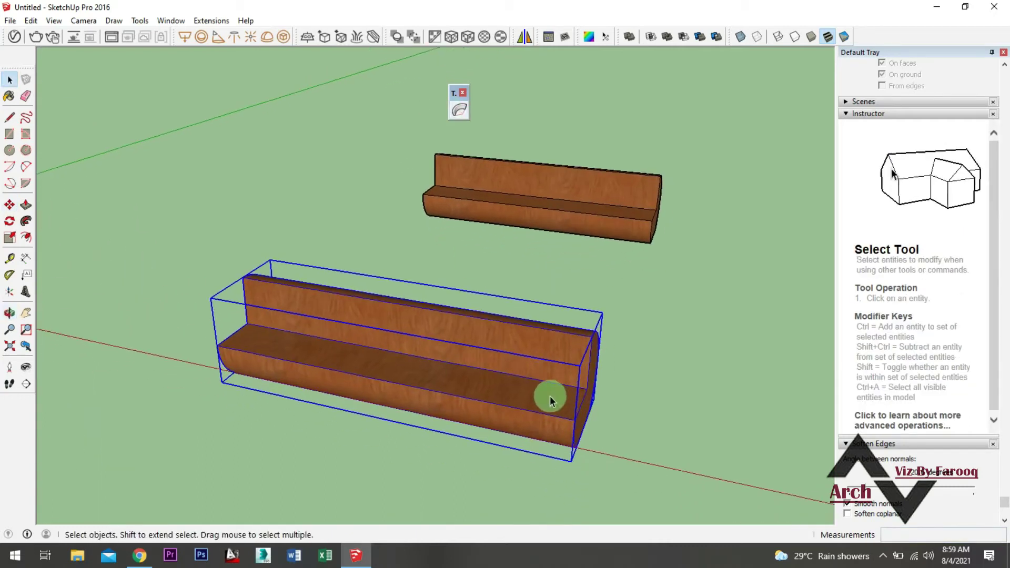
pyautogui.click(459, 110)
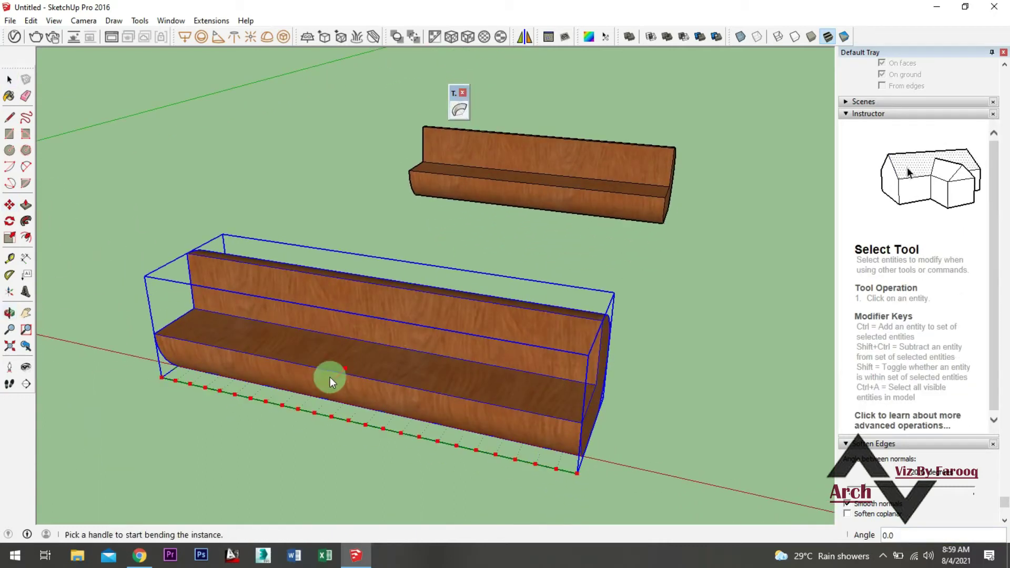
pyautogui.moveTo(330, 381); pyautogui.dragTo(323, 388)
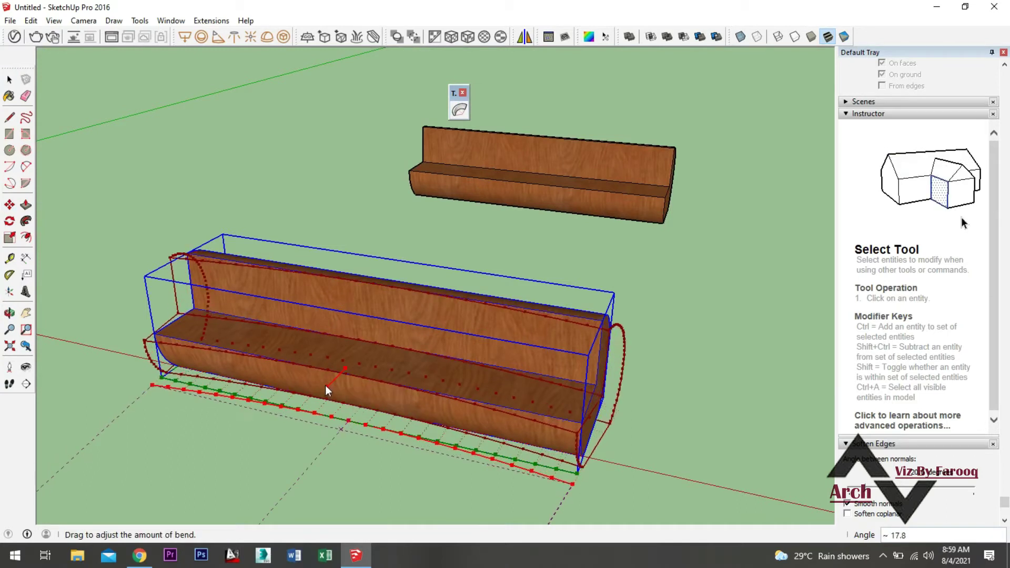
pyautogui.press('Escape')
pyautogui.moveTo(321, 389)
pyautogui.mouseDown(button='middle')
pyautogui.moveTo(348, 337)
pyautogui.moveTo(308, 397)
pyautogui.mouseUp(button='middle')
pyautogui.scroll(3, 308, 396)
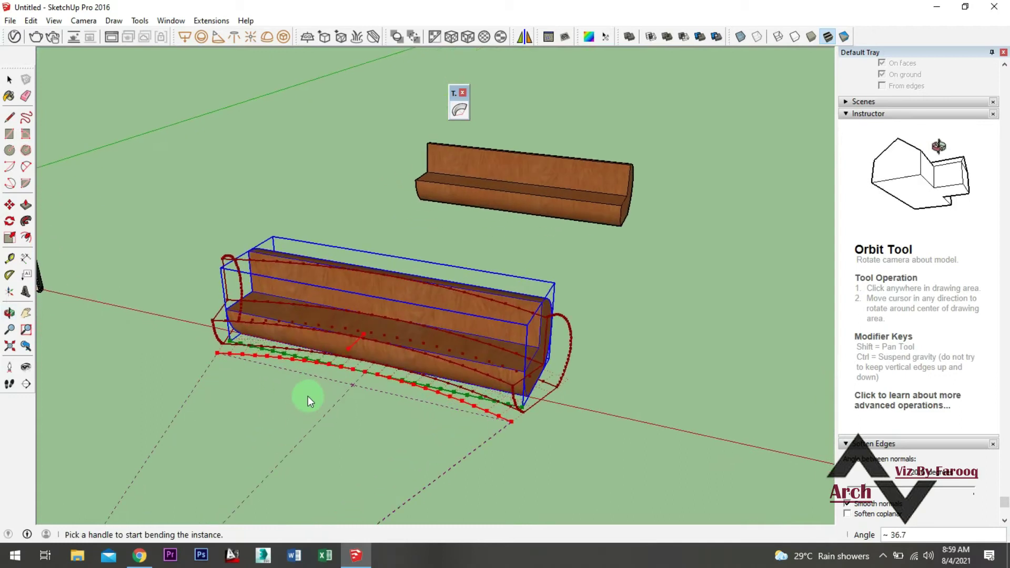
pyautogui.scroll(2, 308, 396)
# Bend the front bench to about 177.7° into a horseshoe seat and commit it
pyautogui.click(387, 321)
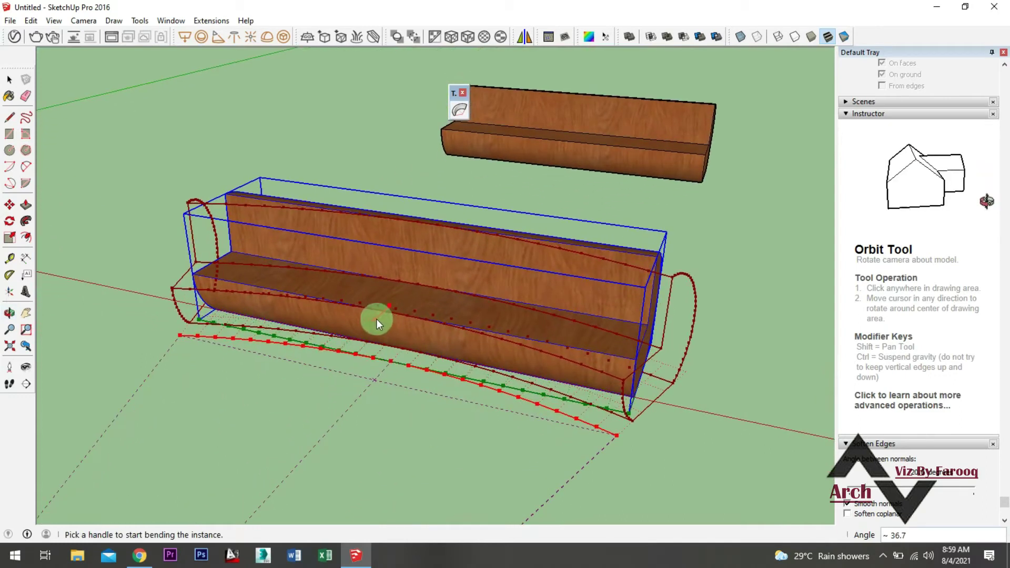
pyautogui.click(343, 346)
pyautogui.moveTo(406, 333); pyautogui.dragTo(437, 352, button='middle')
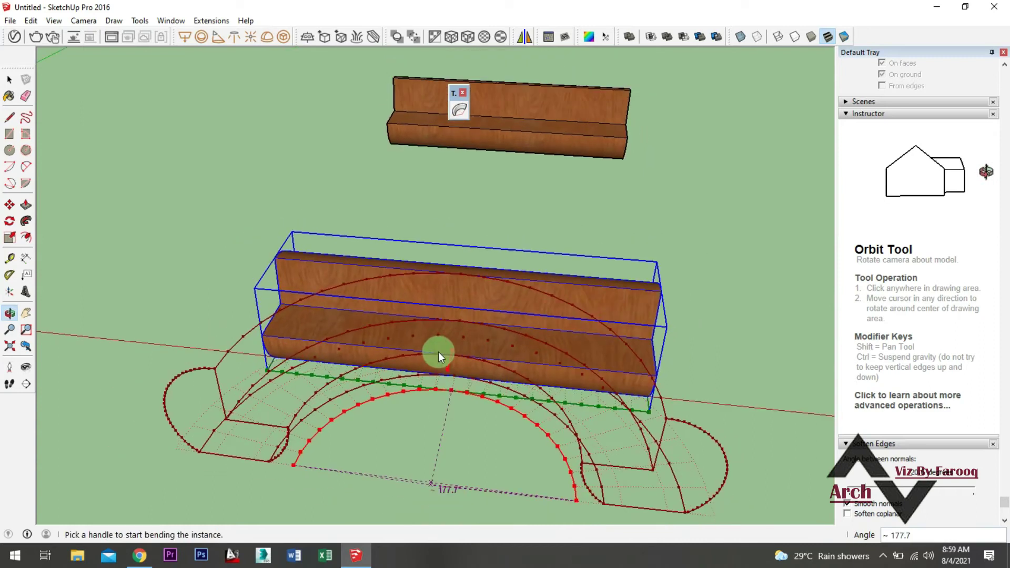
pyautogui.moveTo(481, 390)
pyautogui.mouseDown(button='middle')
pyautogui.moveTo(451, 354)
pyautogui.moveTo(473, 336)
pyautogui.mouseUp(button='middle')
pyautogui.rightClick(432, 293)
pyautogui.click(460, 304)
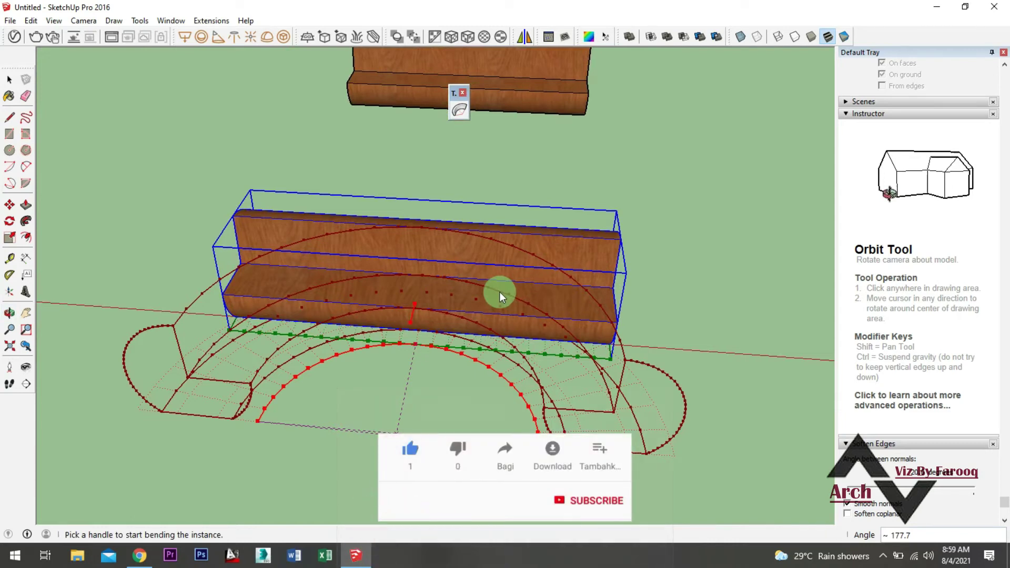
pyautogui.press('Return')
pyautogui.moveTo(706, 300)
pyautogui.mouseDown(button='middle')
pyautogui.moveTo(604, 359)
pyautogui.moveTo(582, 401)
pyautogui.moveTo(534, 316)
pyautogui.moveTo(586, 356)
pyautogui.moveTo(451, 422)
pyautogui.moveTo(513, 399)
pyautogui.moveTo(468, 368)
pyautogui.moveTo(706, 453)
pyautogui.moveTo(636, 406)
pyautogui.moveTo(694, 323)
pyautogui.mouseUp(button='middle')
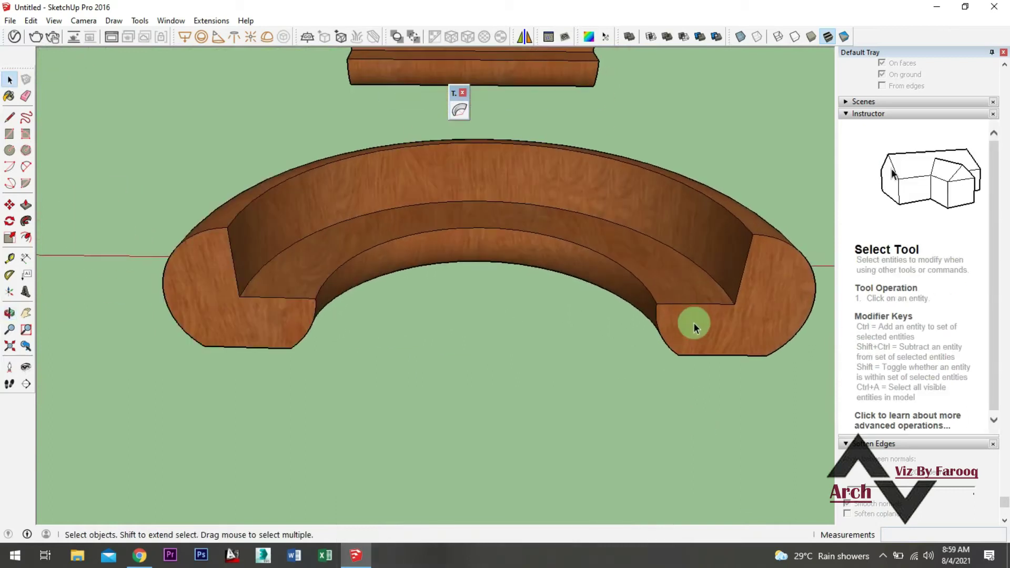
pyautogui.moveTo(478, 181); pyautogui.dragTo(487, 401, button='middle')
pyautogui.moveTo(452, 332)
pyautogui.mouseDown(button='middle')
pyautogui.moveTo(514, 315)
pyautogui.moveTo(406, 314)
pyautogui.moveTo(482, 356)
pyautogui.moveTo(395, 310)
pyautogui.moveTo(492, 263)
pyautogui.moveTo(470, 331)
pyautogui.moveTo(492, 315)
pyautogui.mouseUp(button='middle')
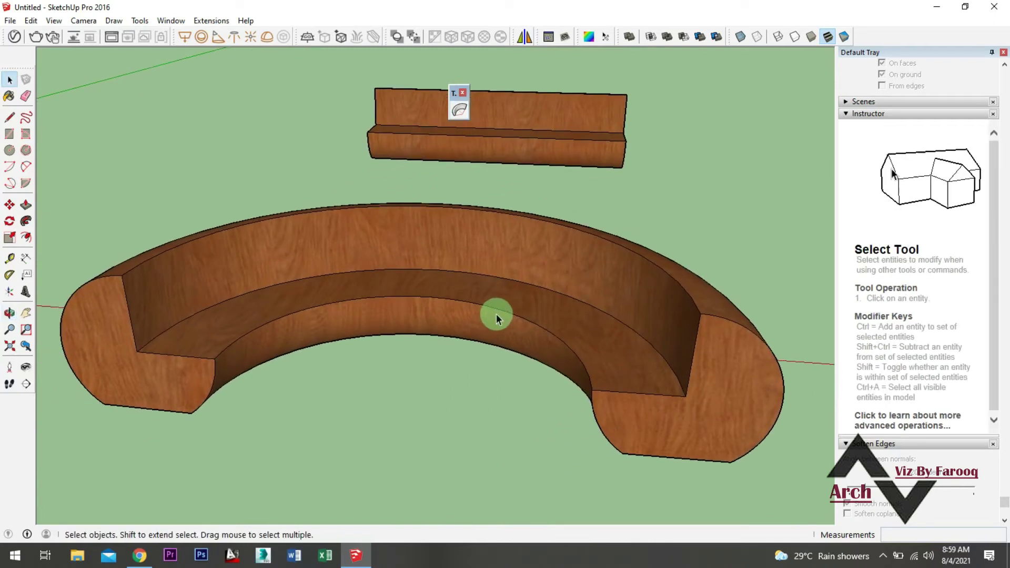
# Select the straight wooden bench and start TrueBend on it
pyautogui.moveTo(614, 223); pyautogui.dragTo(554, 374, button='middle')
pyautogui.scroll(1, 514, 287)
pyautogui.scroll(2, 480, 410)
pyautogui.scroll(-1, 516, 368)
pyautogui.scroll(-2, 517, 368)
pyautogui.click(514, 364)
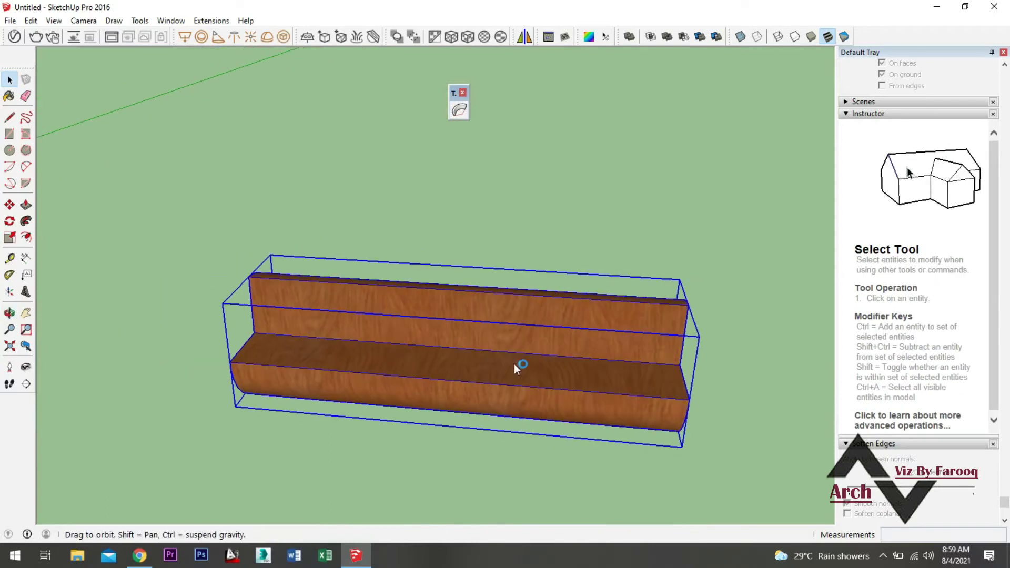
pyautogui.moveTo(513, 364); pyautogui.dragTo(446, 127, button='middle')
pyautogui.click(457, 117)
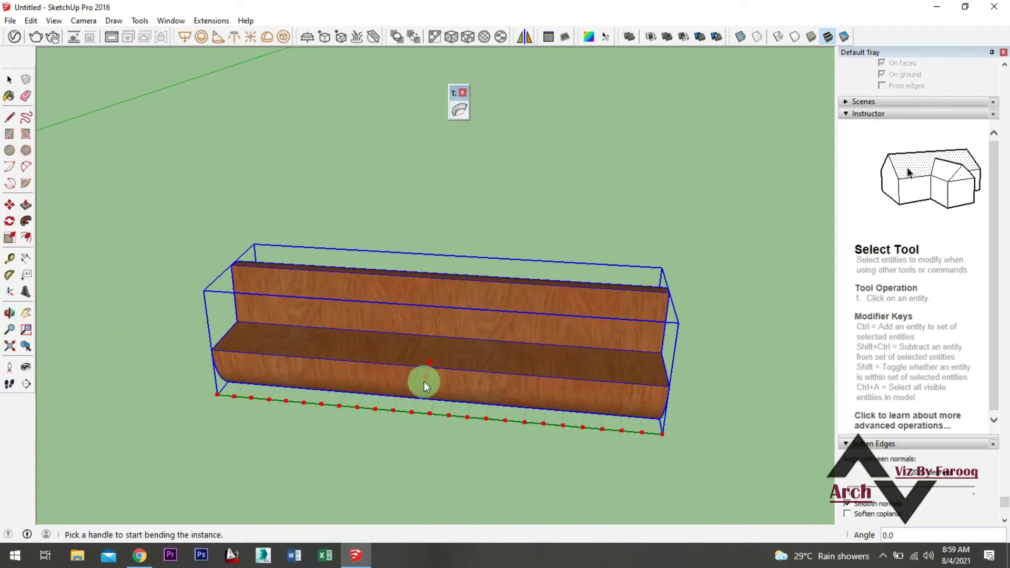
# Bend the bench into two straight segments at about 140.5° and commit it
pyautogui.moveTo(424, 378); pyautogui.dragTo(409, 417)
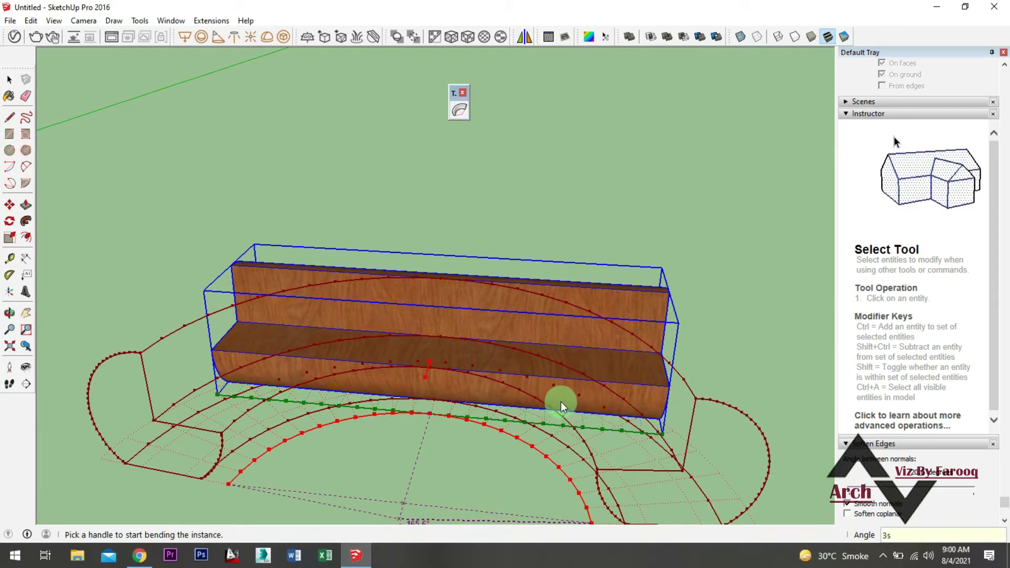
pyautogui.press('Return')
pyautogui.moveTo(490, 344)
pyautogui.mouseDown(button='middle')
pyautogui.moveTo(513, 370)
pyautogui.moveTo(500, 313)
pyautogui.moveTo(506, 385)
pyautogui.moveTo(507, 361)
pyautogui.mouseUp(button='middle')
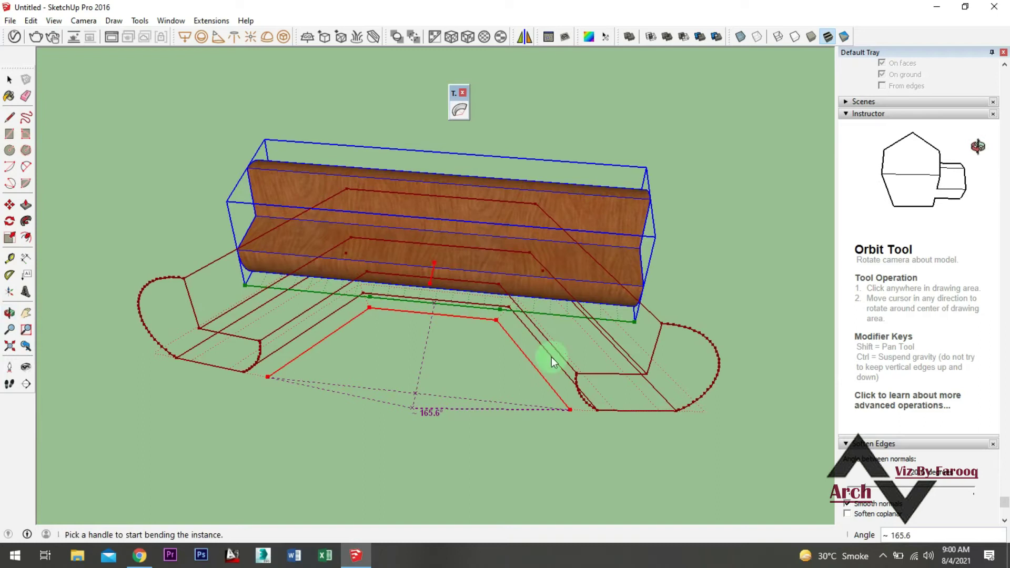
pyautogui.write('2')
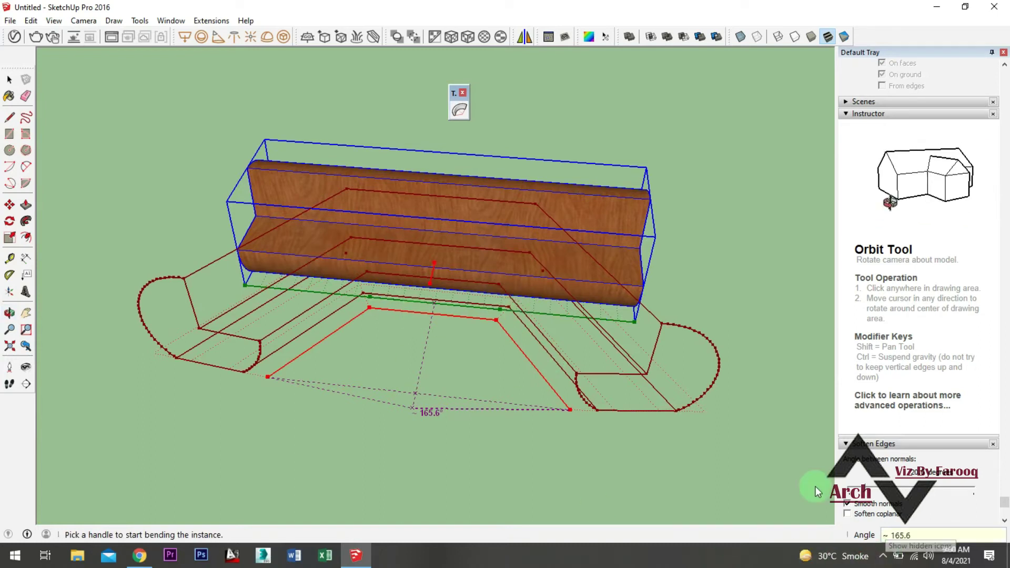
pyautogui.write('2s')
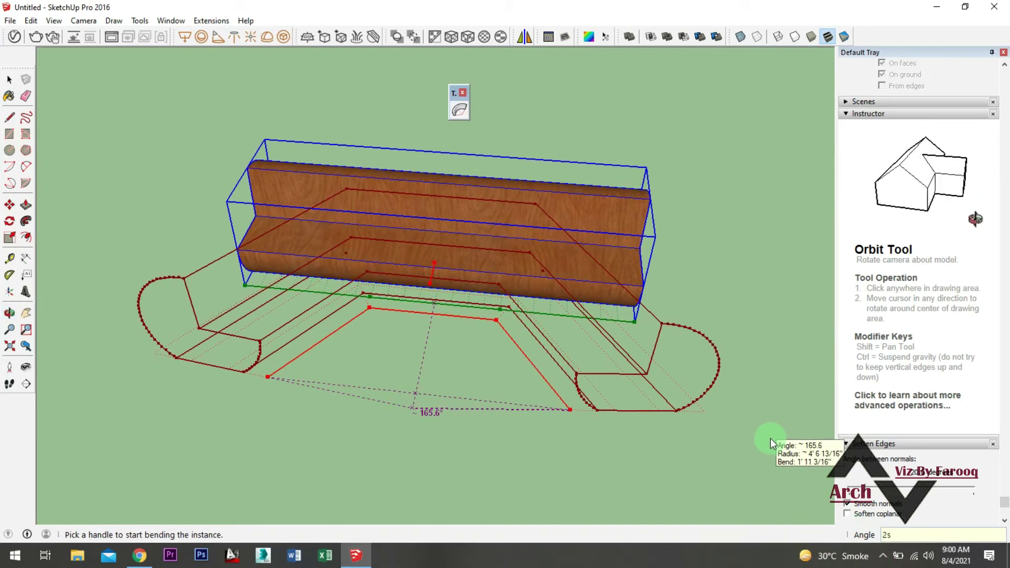
pyautogui.press('Return')
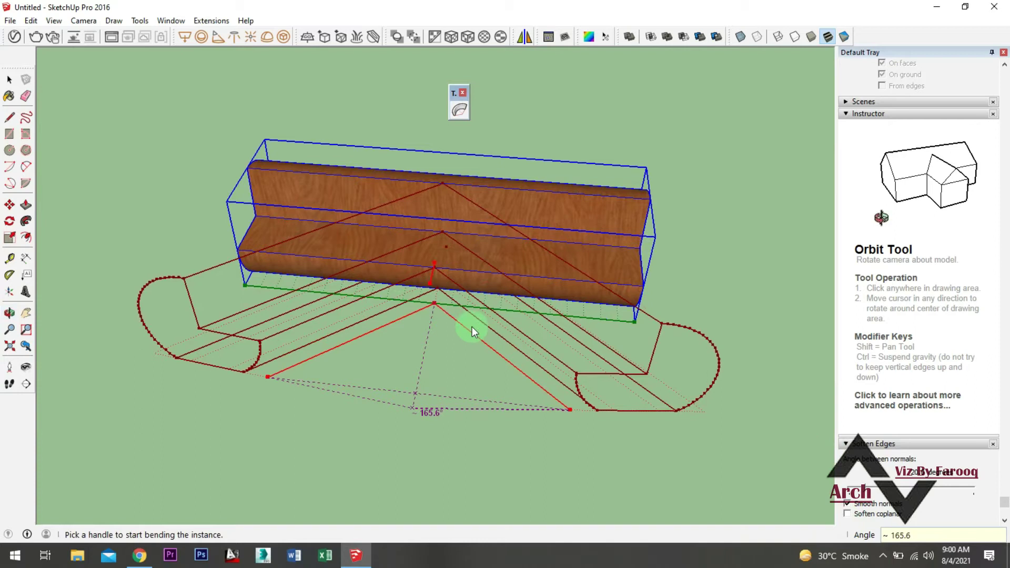
pyautogui.moveTo(430, 285); pyautogui.dragTo(433, 280)
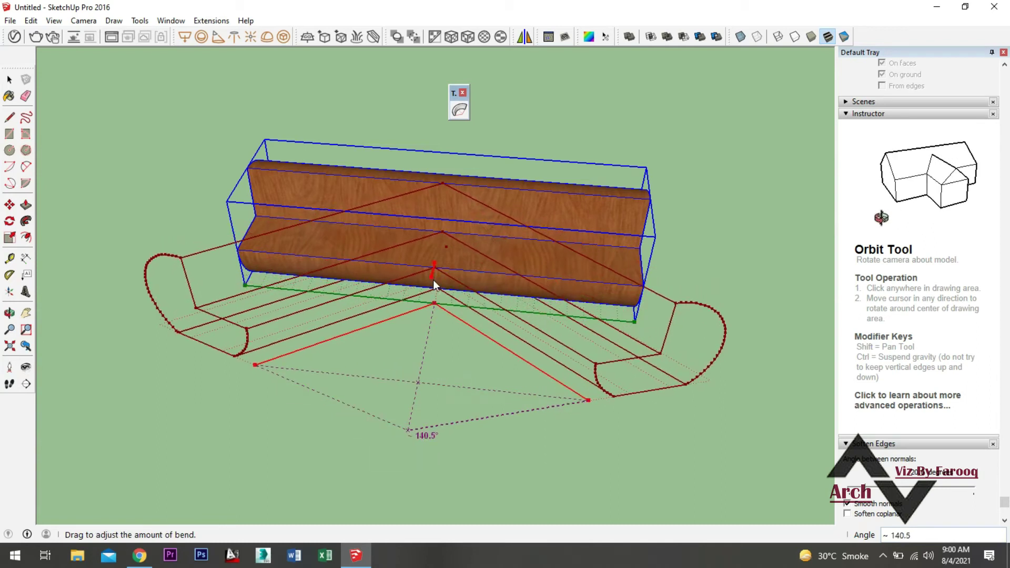
pyautogui.rightClick(455, 248)
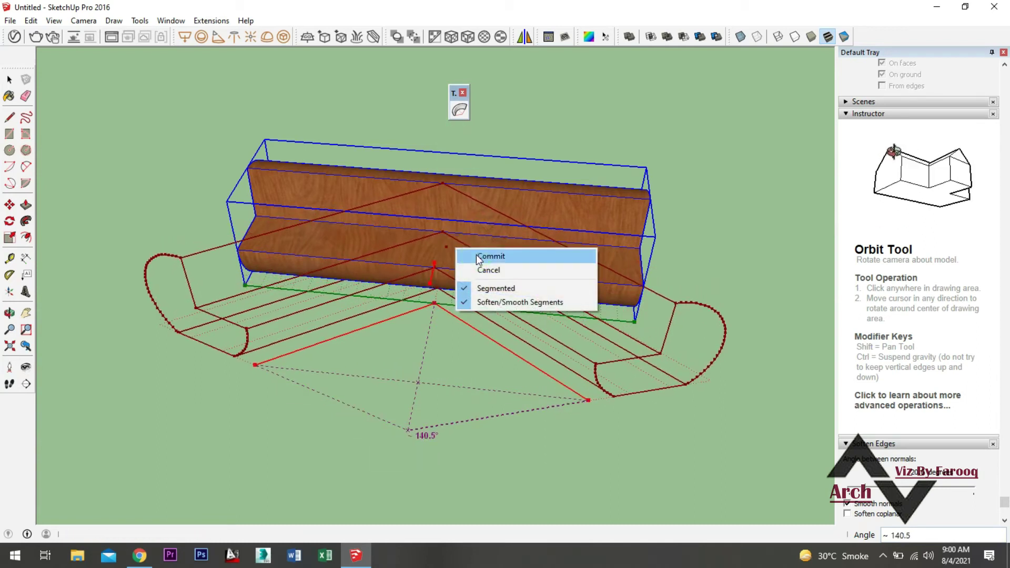
pyautogui.click(475, 256)
# Orbit around the angled bench from a lower viewpoint and select the curved bench
pyautogui.click(423, 354)
pyautogui.moveTo(424, 355)
pyautogui.mouseDown(button='middle')
pyautogui.moveTo(249, 221)
pyautogui.moveTo(455, 215)
pyautogui.moveTo(512, 234)
pyautogui.moveTo(598, 361)
pyautogui.moveTo(797, 389)
pyautogui.moveTo(563, 323)
pyautogui.moveTo(665, 270)
pyautogui.moveTo(689, 238)
pyautogui.moveTo(540, 169)
pyautogui.moveTo(397, 264)
pyautogui.moveTo(142, 298)
pyautogui.moveTo(350, 329)
pyautogui.mouseUp(button='middle')
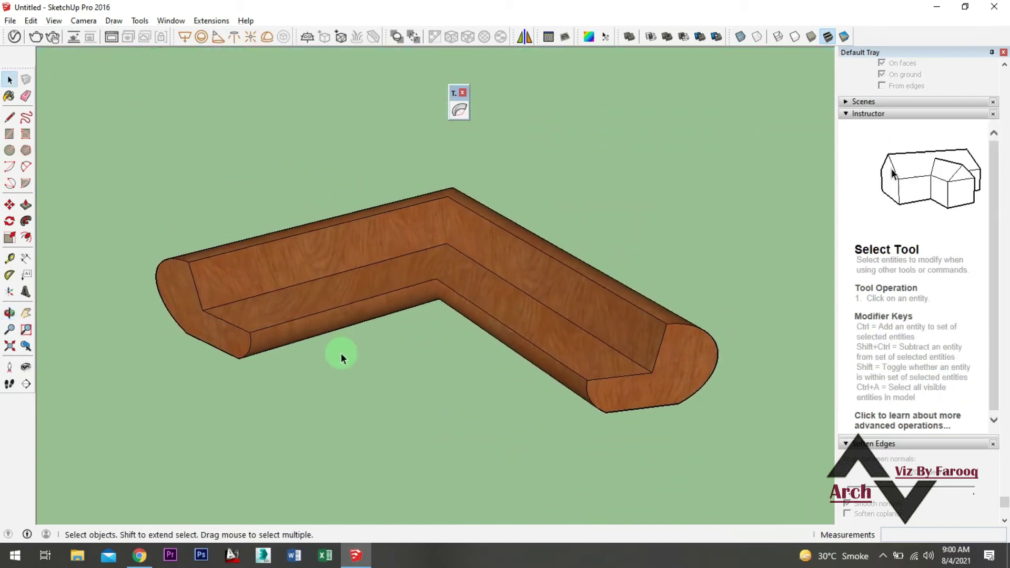
pyautogui.scroll(-3, 461, 314)
pyautogui.scroll(-4, 472, 336)
pyautogui.scroll(-3, 450, 339)
pyautogui.moveTo(451, 342)
pyautogui.mouseDown(button='middle')
pyautogui.moveTo(408, 311)
pyautogui.moveTo(547, 372)
pyautogui.moveTo(579, 349)
pyautogui.moveTo(541, 289)
pyautogui.moveTo(345, 350)
pyautogui.moveTo(412, 253)
pyautogui.moveTo(498, 342)
pyautogui.mouseUp(button='middle')
pyautogui.scroll(3, 575, 372)
pyautogui.click(409, 252)
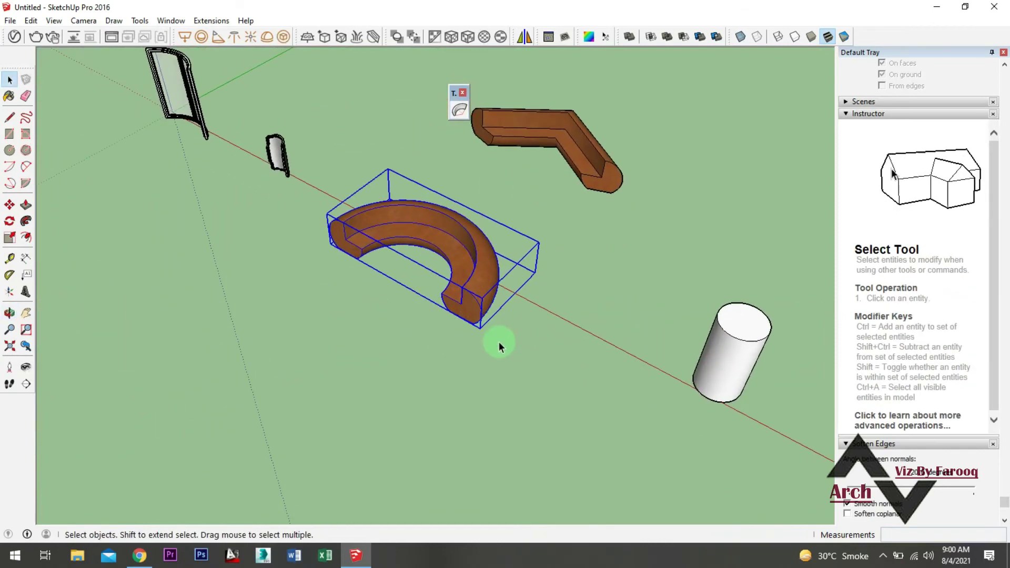
# Copy the curved bench with Move and Ctrl, then undo the copy
pyautogui.press('m')
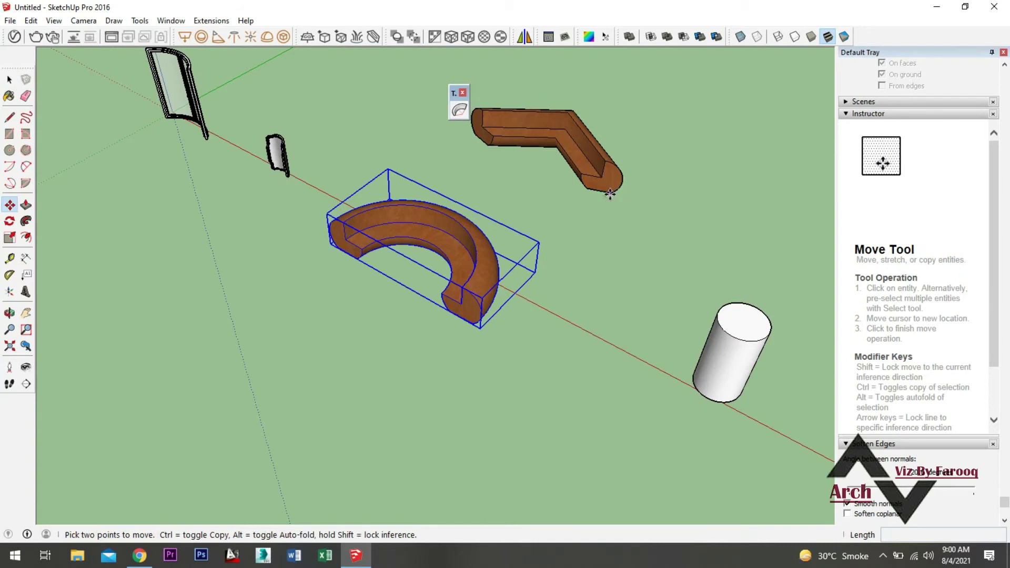
pyautogui.click(610, 192)
pyautogui.press('ctrl')
pyautogui.click(478, 322)
pyautogui.moveTo(478, 322)
pyautogui.mouseDown(button='middle')
pyautogui.moveTo(553, 293)
pyautogui.moveTo(553, 284)
pyautogui.moveTo(516, 287)
pyautogui.mouseUp(button='middle')
pyautogui.hotkey('ctrl', 'z')
pyautogui.scroll(3, 582, 253)
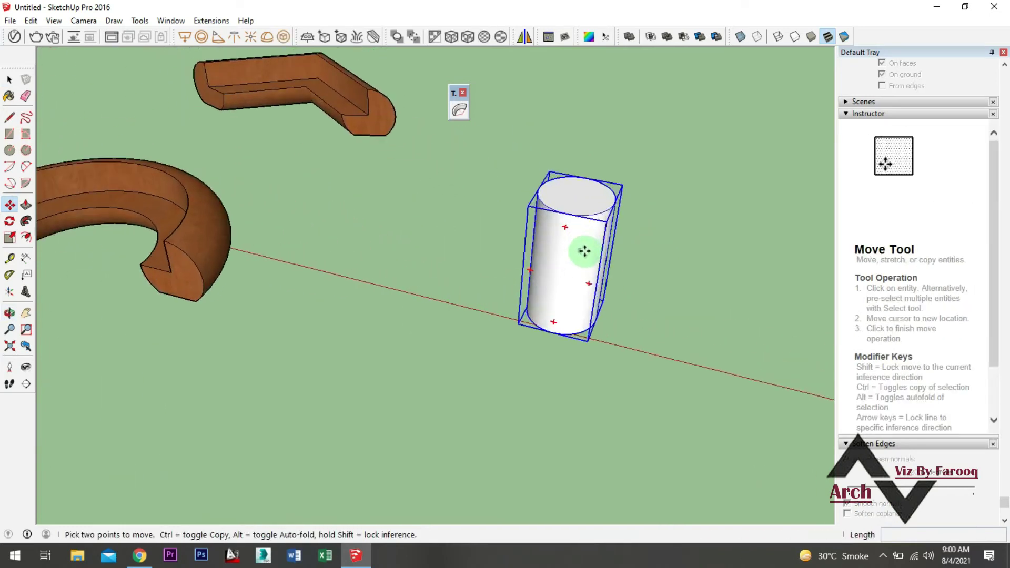
pyautogui.scroll(2, 509, 354)
pyautogui.press('space')
# Bend the white cylinder about 260.7° in four segments and commit the bend
pyautogui.moveTo(508, 354)
pyautogui.mouseDown(button='middle')
pyautogui.moveTo(526, 325)
pyautogui.moveTo(451, 292)
pyautogui.moveTo(444, 298)
pyautogui.moveTo(428, 264)
pyautogui.moveTo(401, 300)
pyautogui.moveTo(395, 390)
pyautogui.mouseUp(button='middle')
pyautogui.click(459, 109)
pyautogui.click(399, 322)
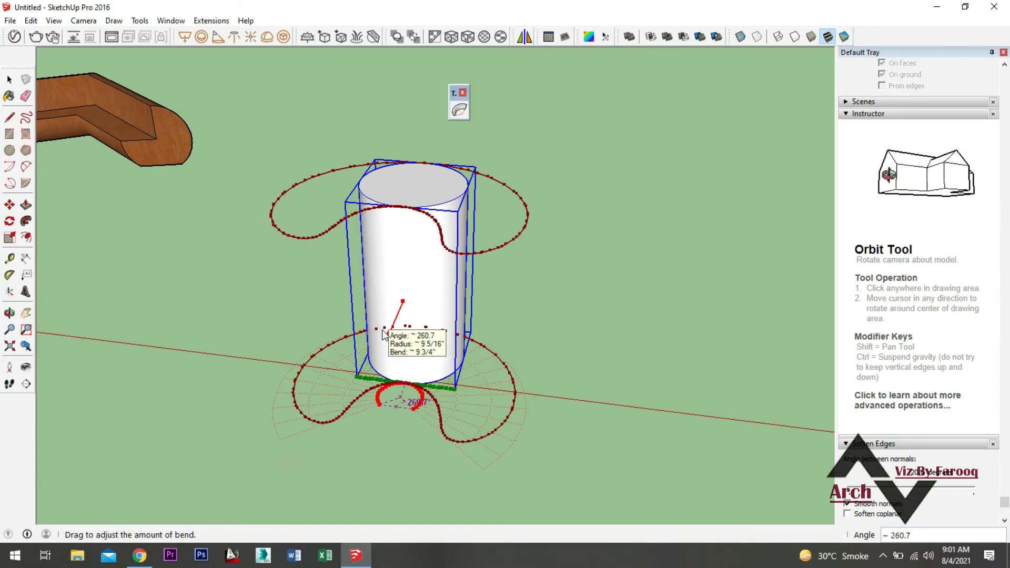
pyautogui.click(383, 334)
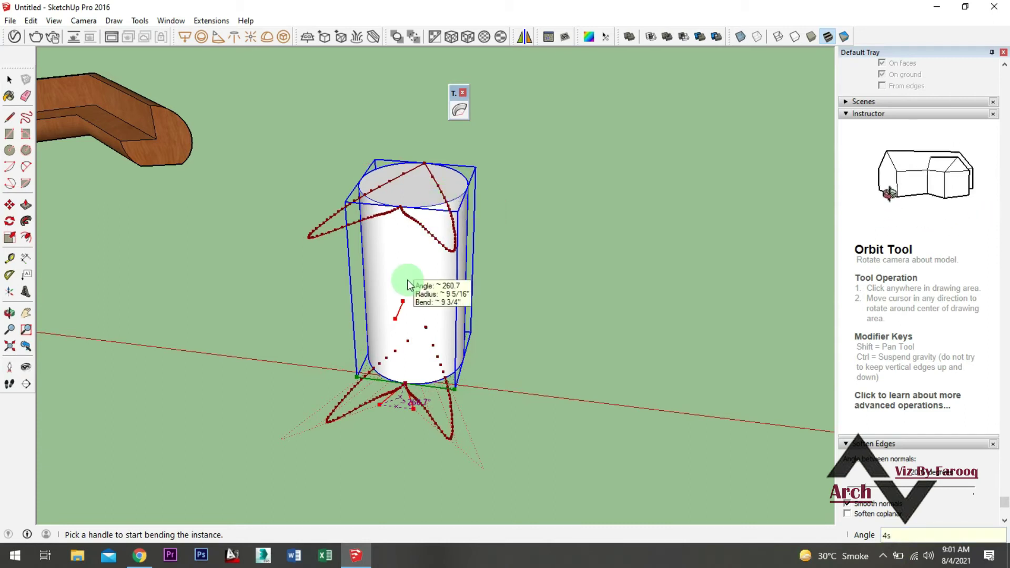
pyautogui.press('Return')
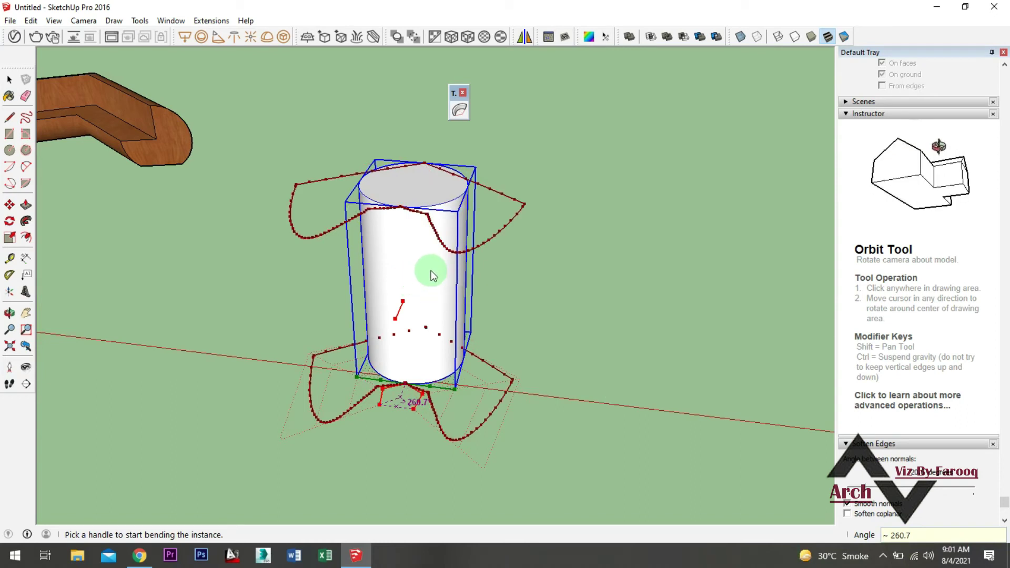
pyautogui.rightClick(403, 183)
pyautogui.click(434, 191)
pyautogui.click(580, 317)
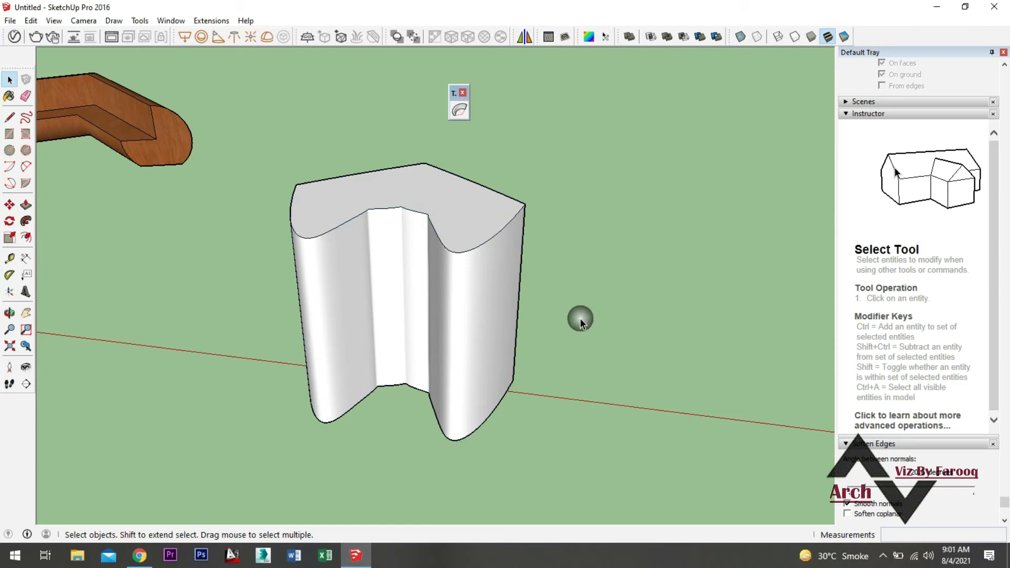
pyautogui.tripleClick(477, 220)
pyautogui.click(478, 231)
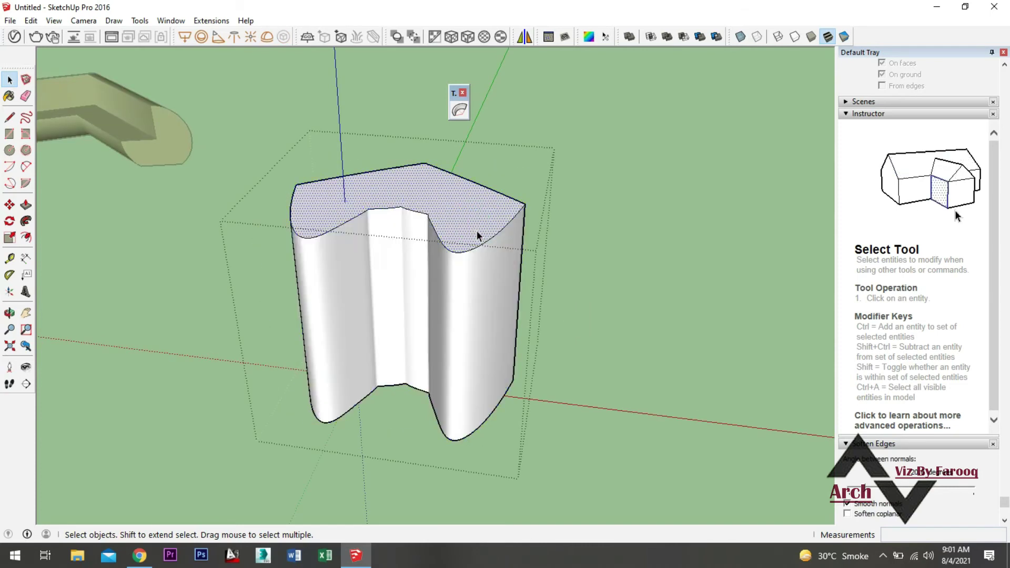
pyautogui.press('p')
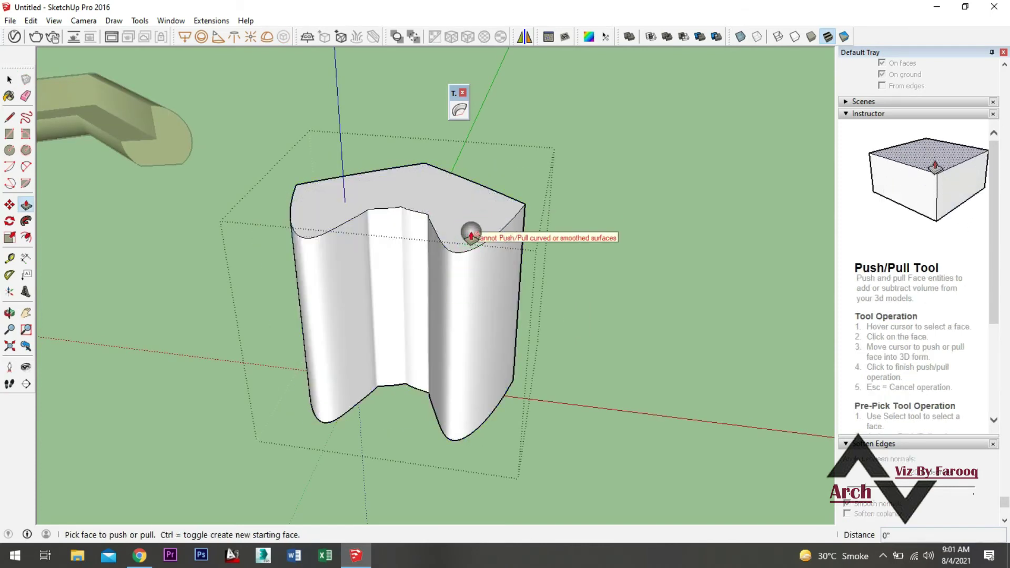
pyautogui.press('space')
pyautogui.press('p')
pyautogui.press('space')
pyautogui.moveTo(463, 226)
pyautogui.mouseDown(button='middle')
pyautogui.moveTo(471, 264)
pyautogui.moveTo(494, 197)
pyautogui.mouseUp(button='middle')
pyautogui.doubleClick(491, 197)
pyautogui.click(484, 190)
pyautogui.press('p')
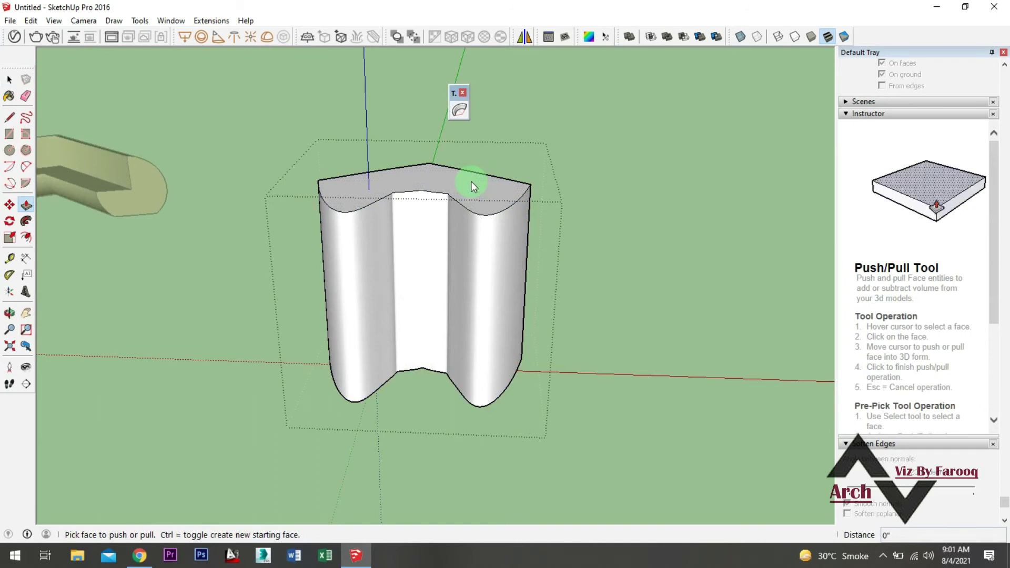
pyautogui.press('space')
pyautogui.click(585, 229)
pyautogui.moveTo(586, 229)
pyautogui.mouseDown(button='middle')
pyautogui.moveTo(515, 190)
pyautogui.moveTo(721, 196)
pyautogui.moveTo(567, 371)
pyautogui.mouseUp(button='middle')
# Orbit around to a frontal view of the curtain and select it
pyautogui.scroll(3, 513, 289)
pyautogui.moveTo(514, 289); pyautogui.dragTo(384, 407, button='middle')
pyautogui.scroll(-3, 259, 224)
pyautogui.scroll(-3, 258, 224)
pyautogui.scroll(-2, 286, 275)
pyautogui.moveTo(426, 332)
pyautogui.mouseDown(button='middle')
pyautogui.moveTo(466, 351)
pyautogui.moveTo(577, 321)
pyautogui.moveTo(473, 344)
pyautogui.mouseUp(button='middle')
pyautogui.scroll(3, 562, 326)
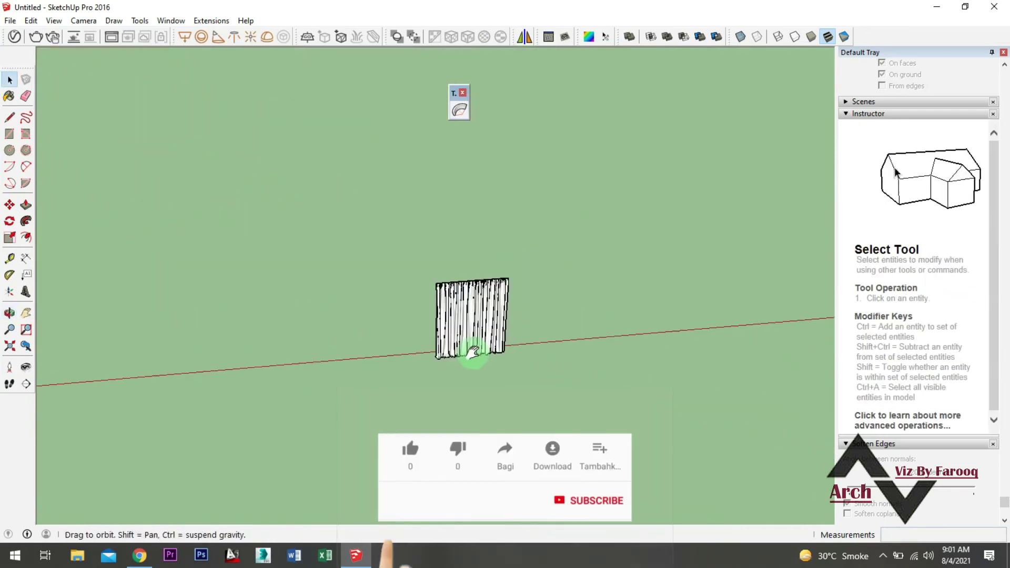
pyautogui.scroll(2, 439, 342)
pyautogui.scroll(3, 421, 392)
pyautogui.scroll(-2, 421, 392)
pyautogui.moveTo(421, 392); pyautogui.dragTo(395, 361, button='middle')
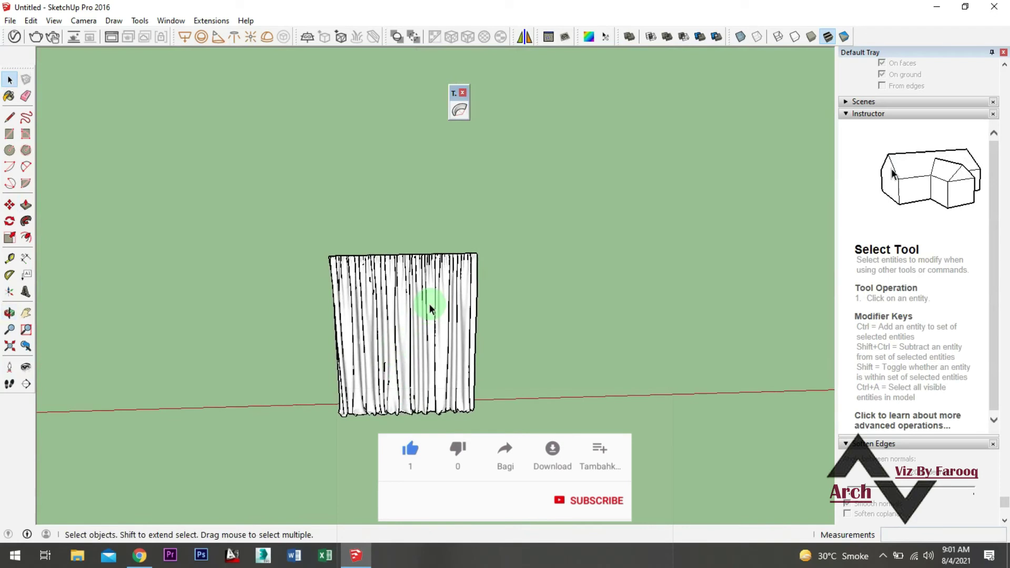
pyautogui.scroll(1, 428, 304)
pyautogui.click(423, 331)
# Use TrueBend to bend the curtain along its bottom edge to about 136.4°
pyautogui.click(459, 110)
pyautogui.moveTo(452, 378)
pyautogui.mouseDown(button='middle')
pyautogui.moveTo(270, 412)
pyautogui.moveTo(398, 409)
pyautogui.moveTo(417, 316)
pyautogui.moveTo(417, 241)
pyautogui.moveTo(372, 293)
pyautogui.mouseUp(button='middle')
pyautogui.click(398, 410)
pyautogui.click(372, 293)
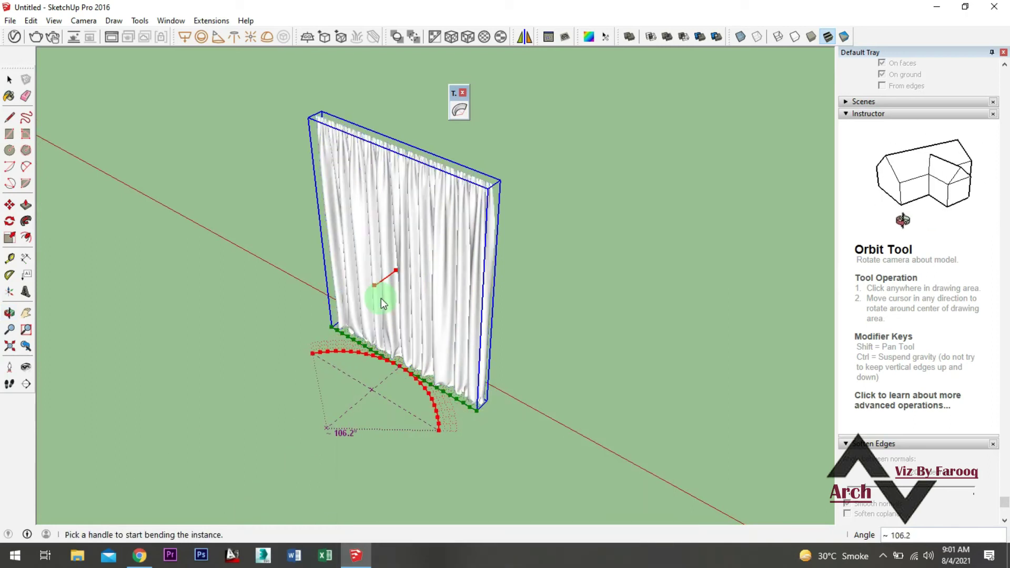
pyautogui.click(373, 287)
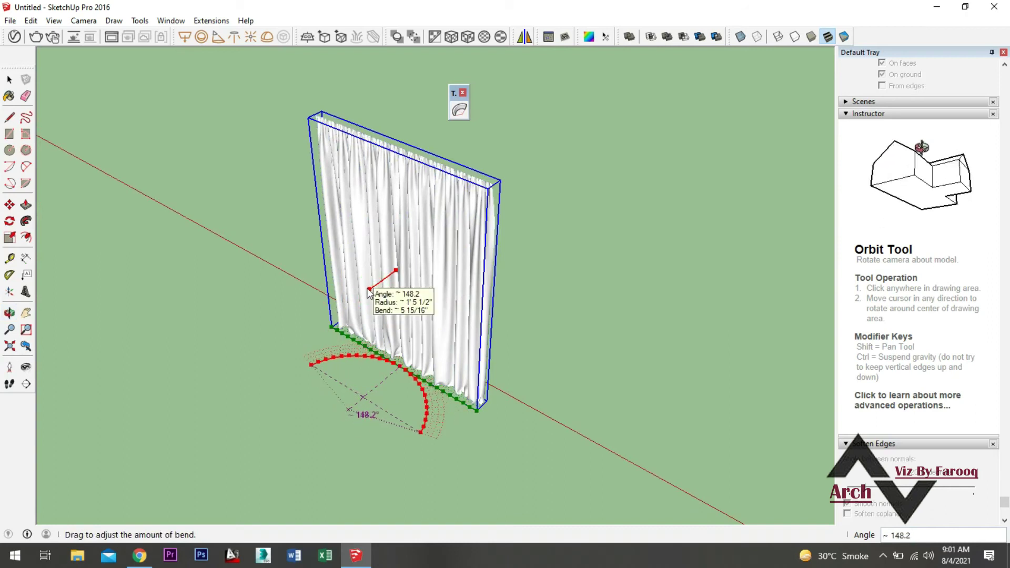
pyautogui.click(368, 287)
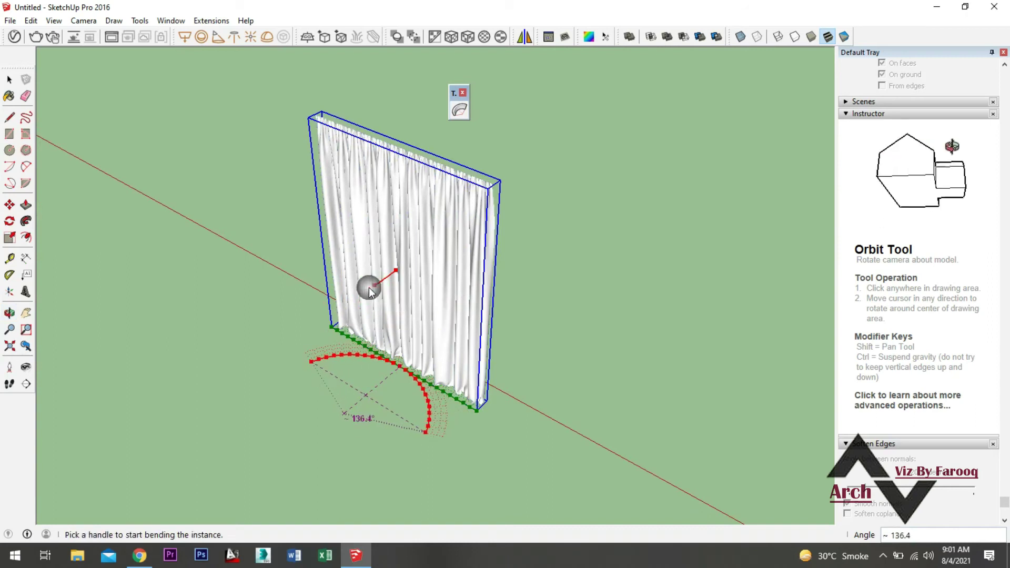
pyautogui.rightClick(412, 245)
# Commit the 136.4° TrueBend on the curtain from the context menu
pyautogui.click(438, 255)
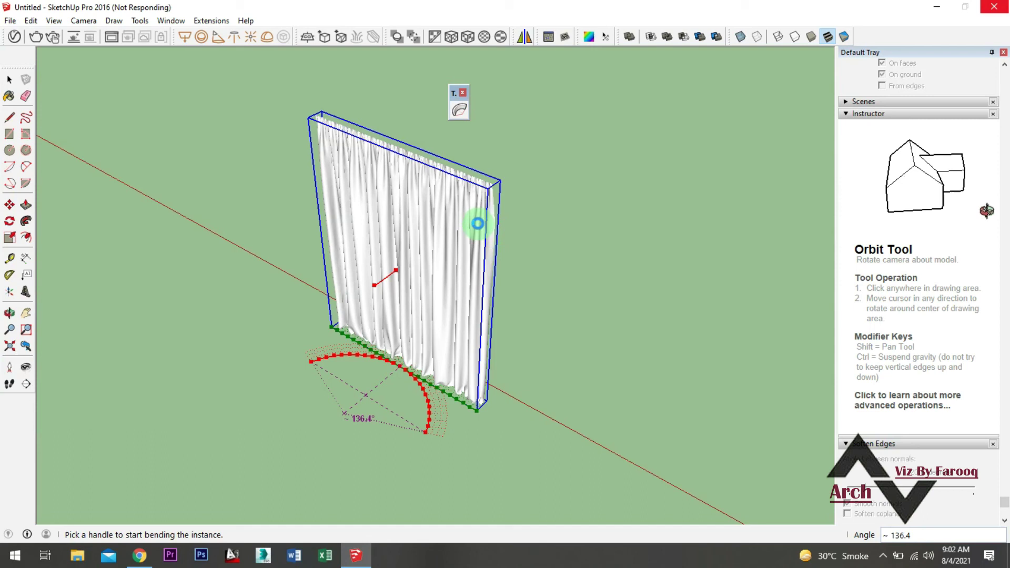
pyautogui.click(583, 285)
pyautogui.moveTo(583, 286); pyautogui.dragTo(464, 303, button='middle')
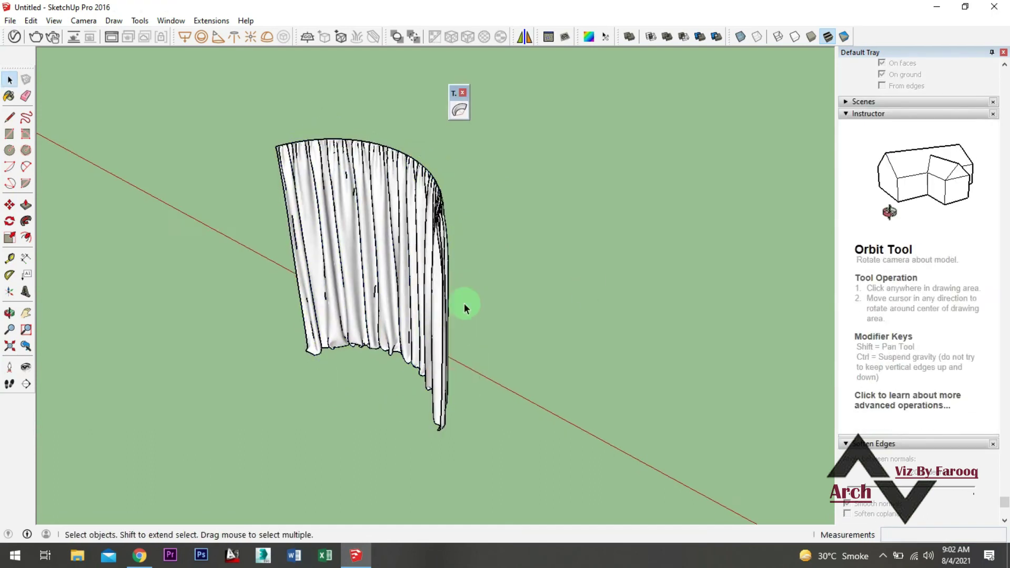
pyautogui.scroll(2, 416, 198)
pyautogui.scroll(2, 423, 207)
pyautogui.moveTo(424, 207); pyautogui.dragTo(168, 237, button='middle')
pyautogui.moveTo(428, 248); pyautogui.dragTo(124, 255, button='middle')
pyautogui.moveTo(424, 295)
pyautogui.mouseDown(button='middle')
pyautogui.moveTo(127, 313)
pyautogui.moveTo(584, 322)
pyautogui.moveTo(431, 300)
pyautogui.moveTo(701, 338)
pyautogui.moveTo(602, 343)
pyautogui.mouseUp(button='middle')
pyautogui.scroll(-3, 486, 356)
pyautogui.moveTo(433, 345)
pyautogui.keyDown('shift'); pyautogui.mouseDown(button='middle')
pyautogui.moveTo(568, 342)
pyautogui.moveTo(355, 339)
pyautogui.mouseUp(button='middle'); pyautogui.keyUp('shift')
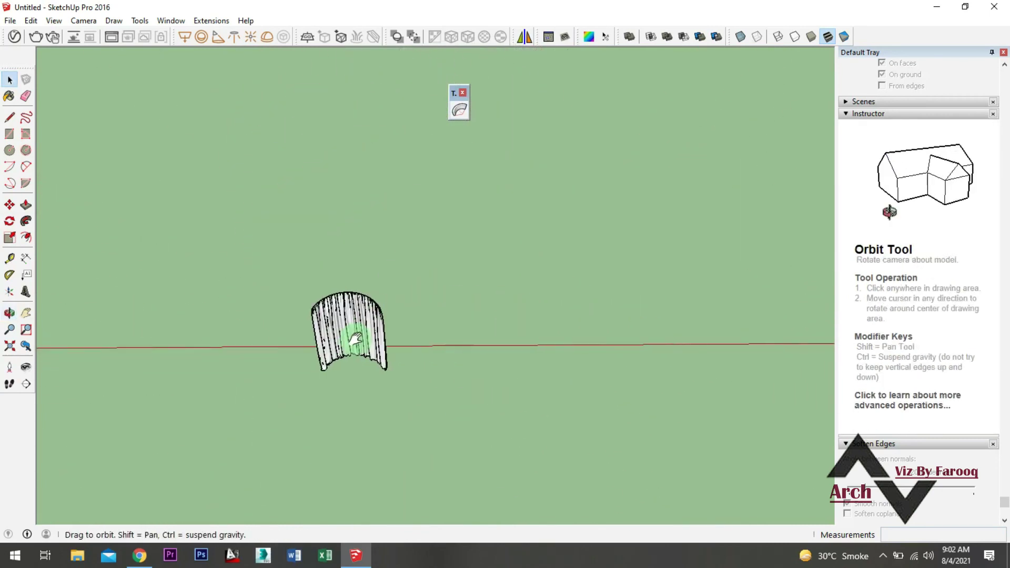
pyautogui.moveTo(677, 338)
pyautogui.mouseDown(button='middle')
pyautogui.moveTo(516, 336)
pyautogui.moveTo(491, 322)
pyautogui.moveTo(397, 332)
pyautogui.moveTo(541, 315)
pyautogui.moveTo(339, 329)
pyautogui.moveTo(428, 329)
pyautogui.moveTo(448, 290)
pyautogui.moveTo(562, 264)
pyautogui.moveTo(318, 304)
pyautogui.moveTo(331, 363)
pyautogui.moveTo(514, 374)
pyautogui.moveTo(306, 372)
pyautogui.moveTo(768, 349)
pyautogui.moveTo(333, 345)
pyautogui.moveTo(346, 299)
pyautogui.mouseUp(button='middle')
pyautogui.scroll(1, 346, 299)
pyautogui.moveTo(462, 330)
pyautogui.mouseDown(button='middle')
pyautogui.moveTo(422, 332)
pyautogui.moveTo(434, 331)
pyautogui.mouseUp(button='middle')
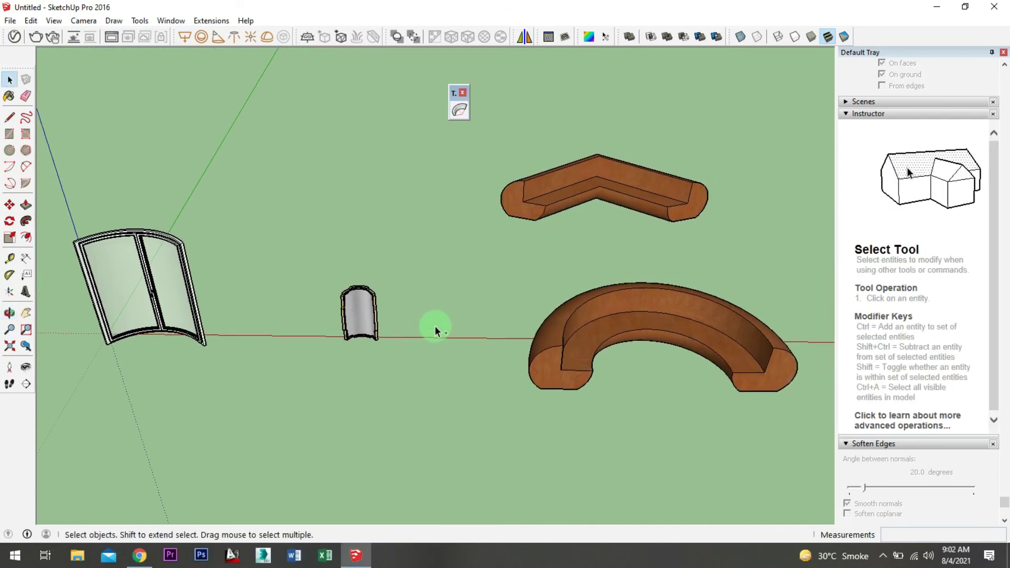